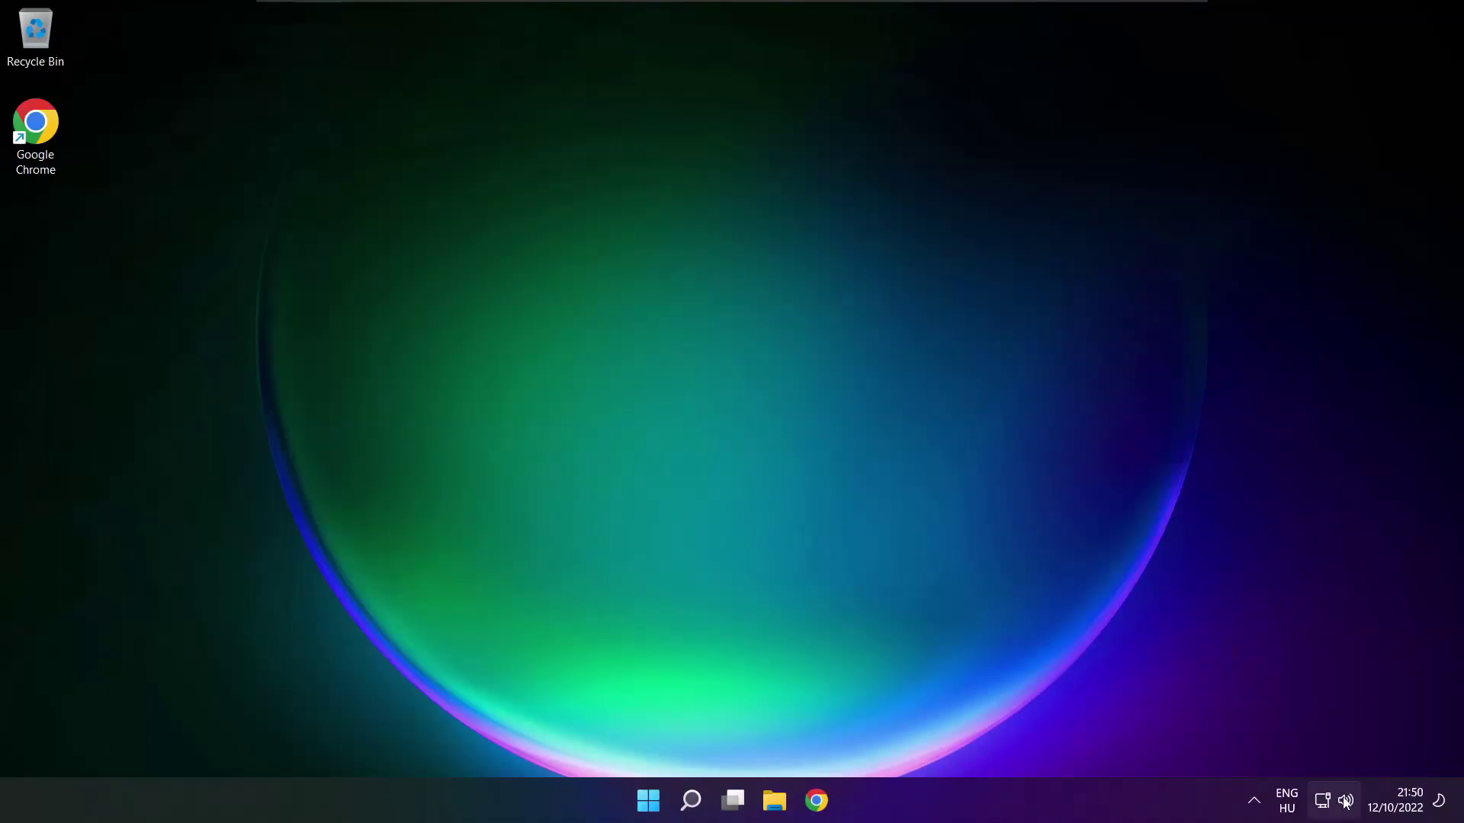
- Switch the sound output from CABLE Input to Speakers (High Definition Audio Device) in Quick Settings
{"action": "left_click", "coordinate": [1346, 804]}
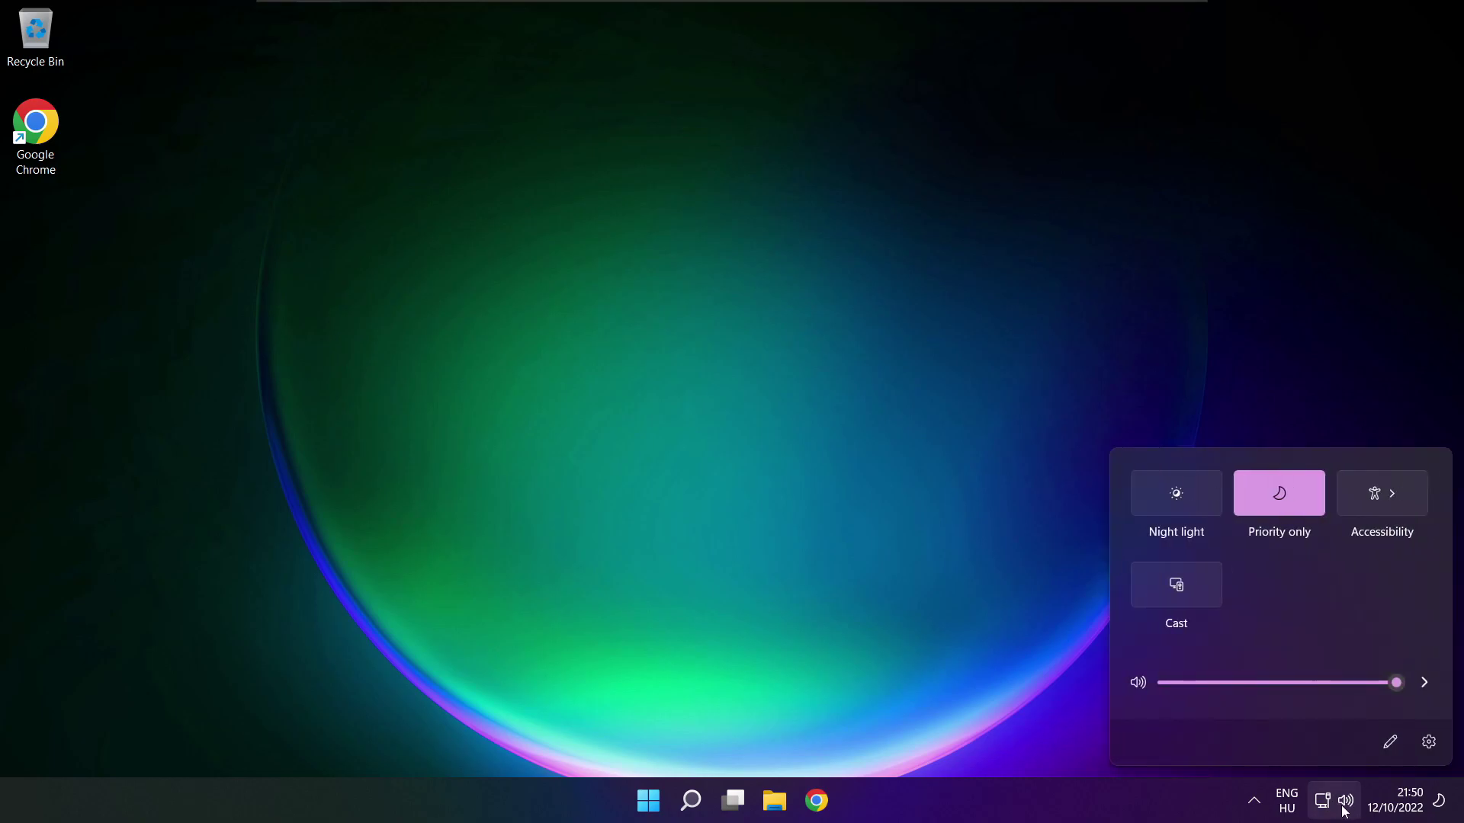
{"action": "left_click", "coordinate": [1424, 683]}
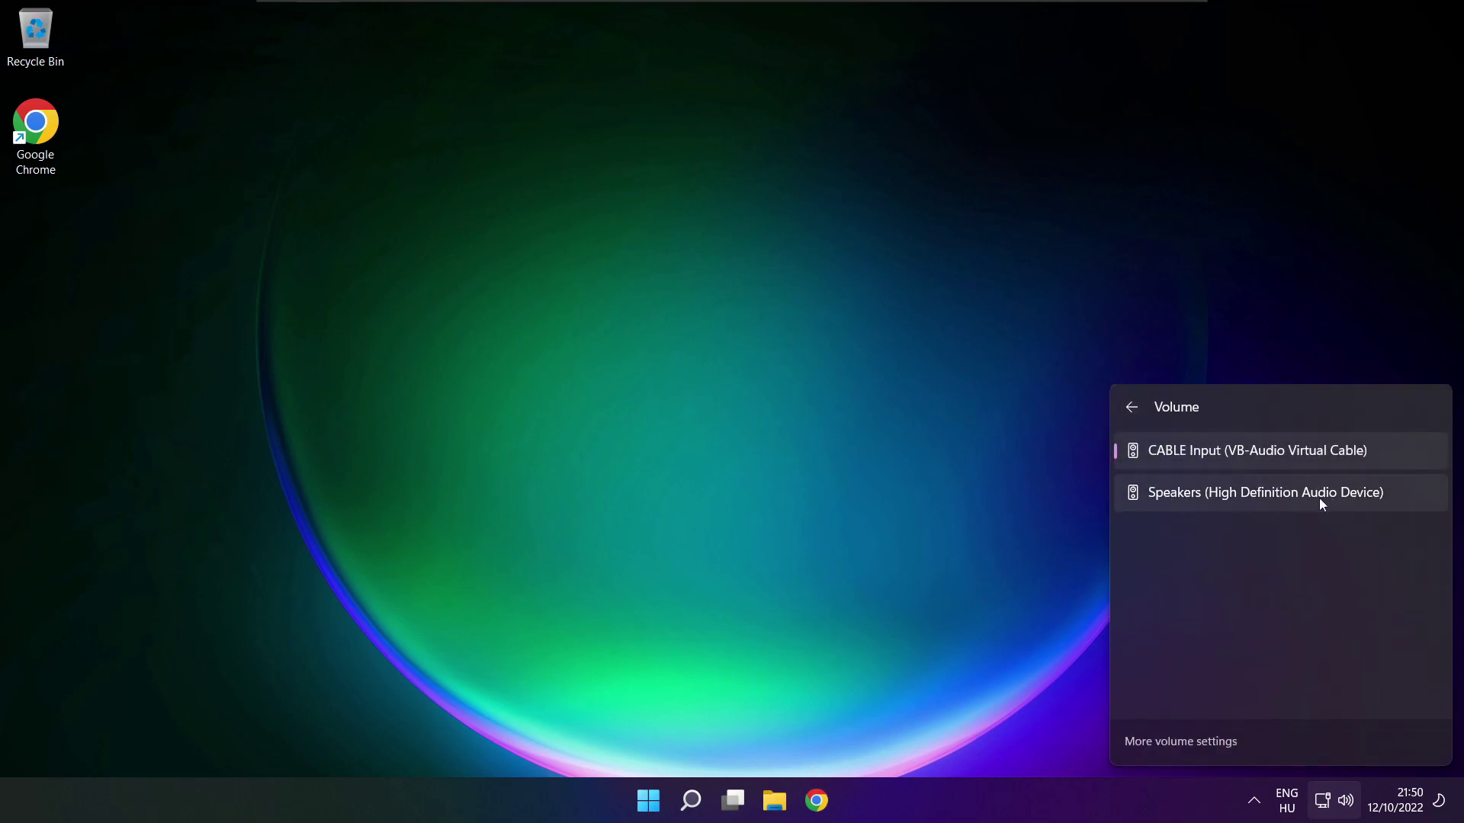
{"action": "left_click", "coordinate": [1397, 503]}
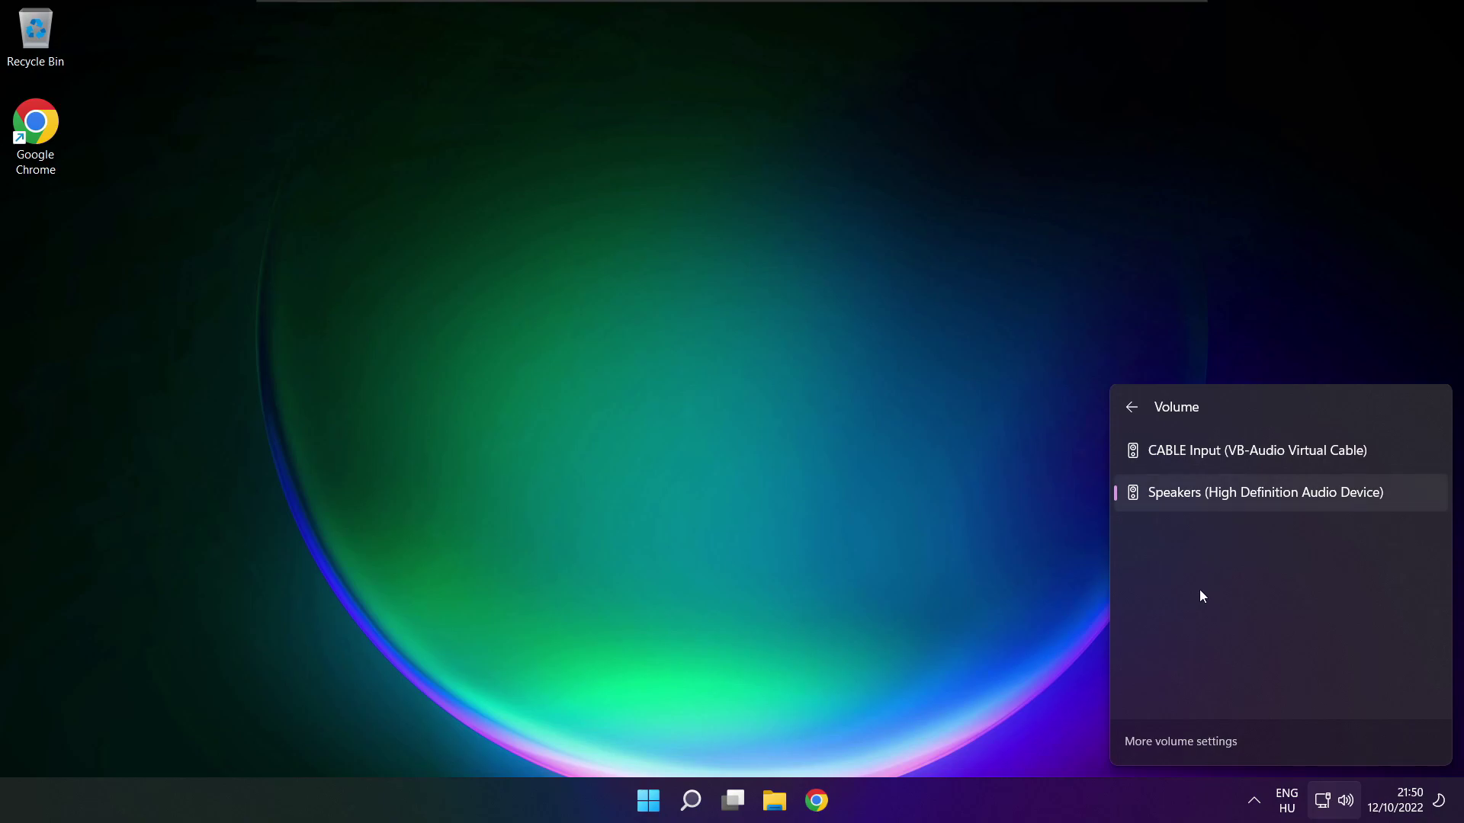
{"action": "left_click", "coordinate": [774, 444]}
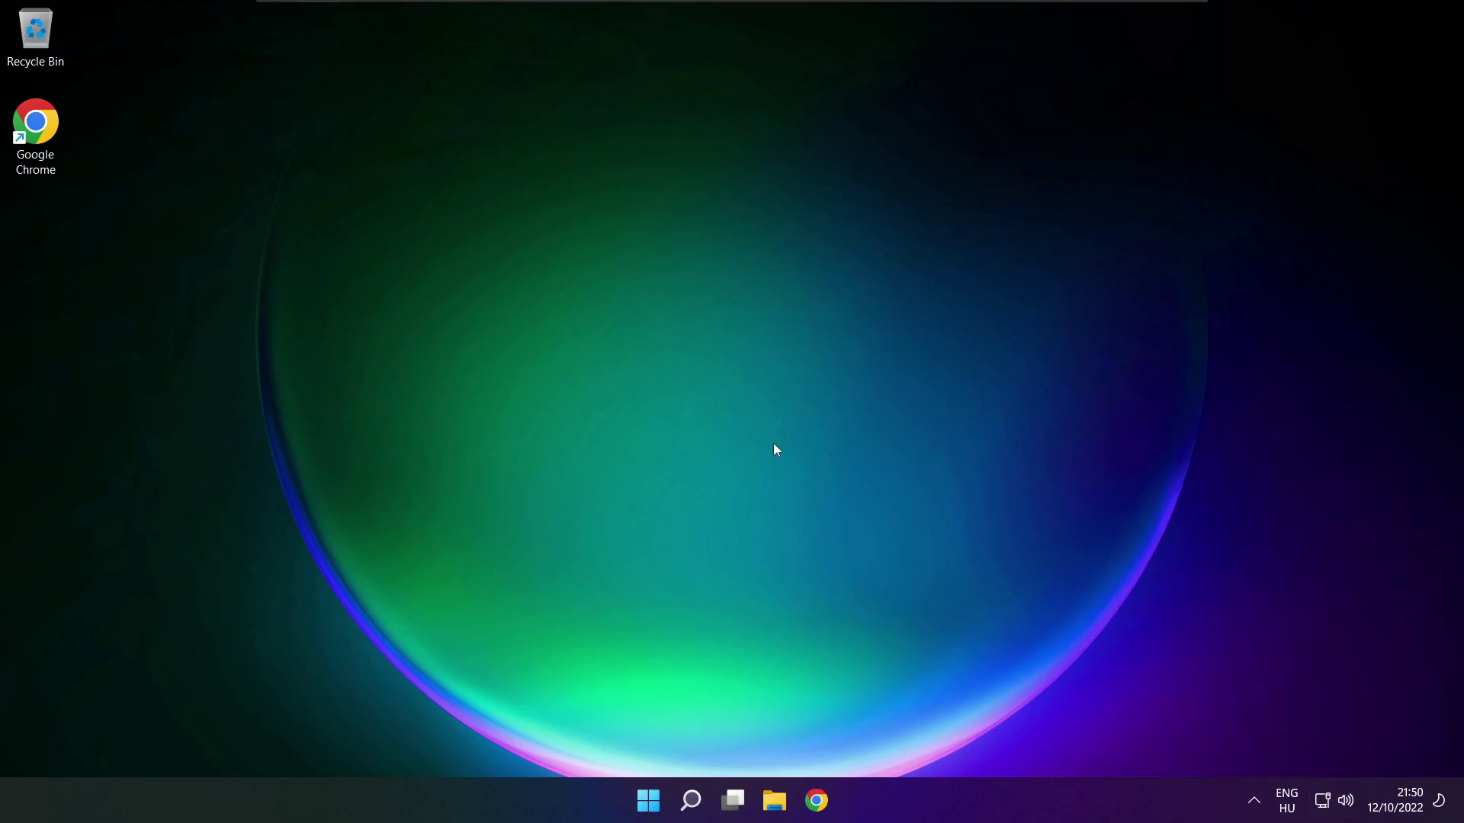
{"action": "left_click", "coordinate": [648, 800]}
{"action": "left_click", "coordinate": [968, 735]}
{"action": "left_click", "coordinate": [1346, 801]}
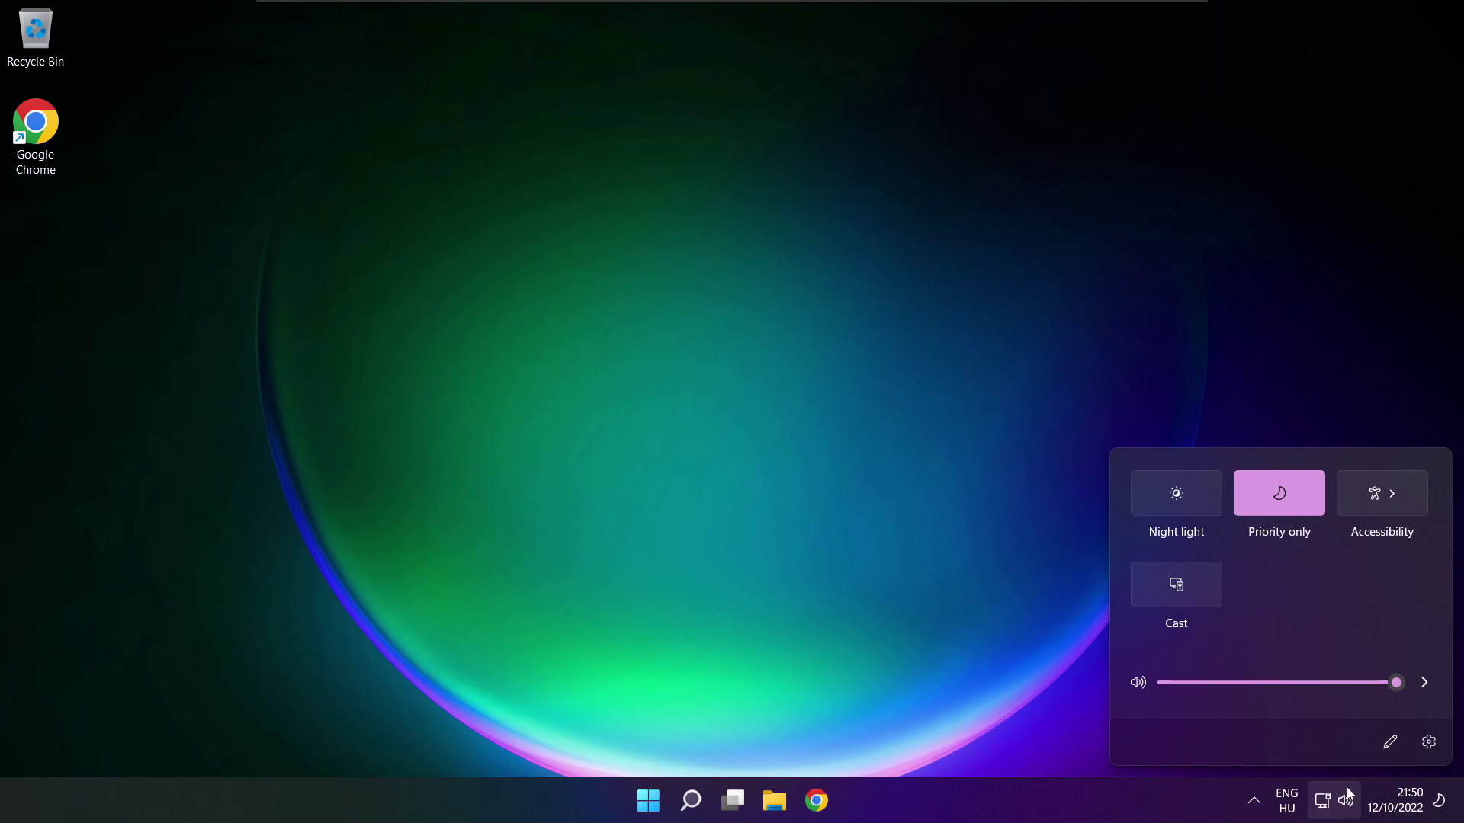
{"action": "left_click", "coordinate": [1426, 684]}
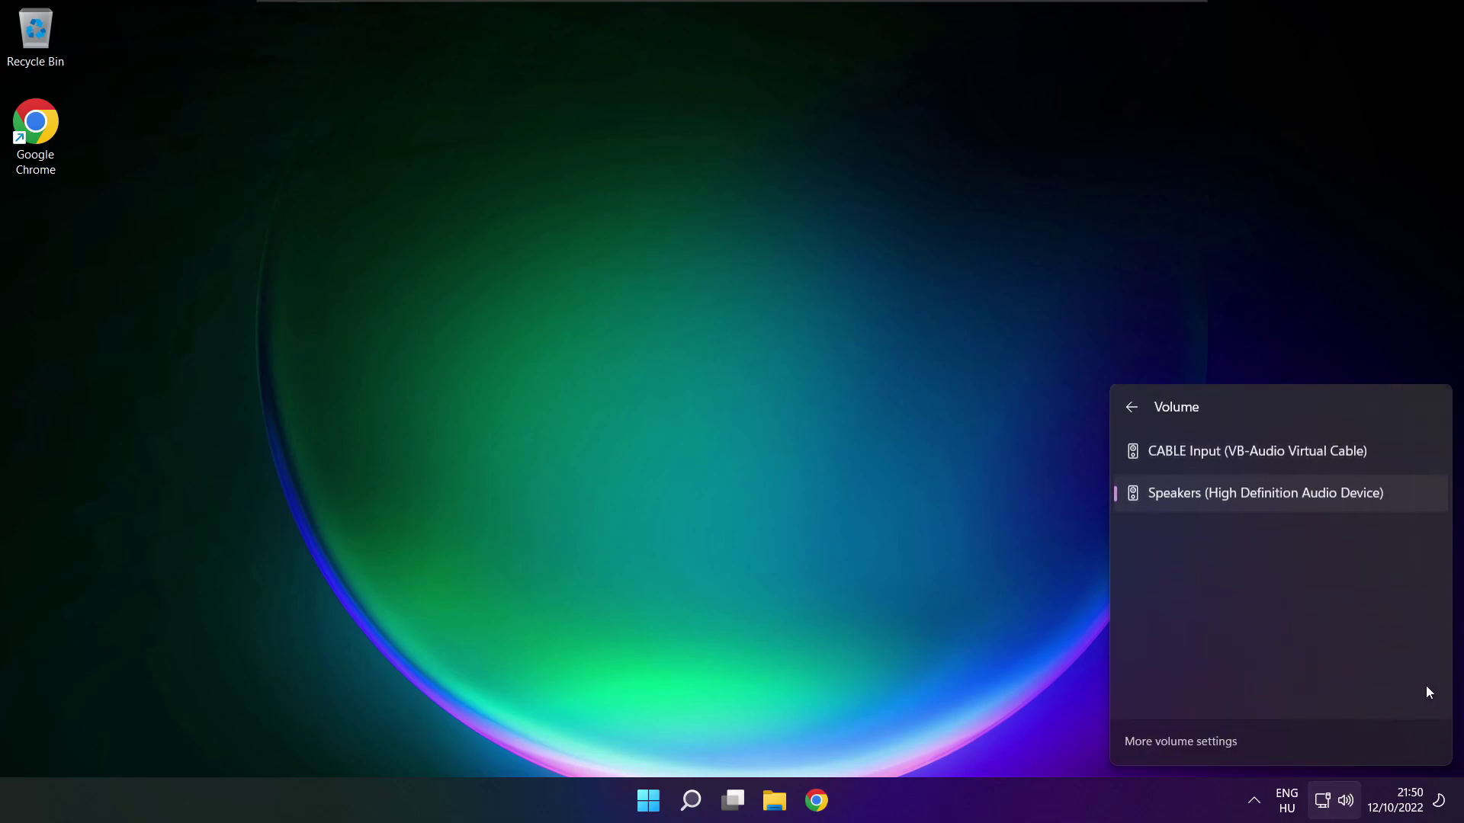
- Open the full Sound settings page and test the Speakers output volume, leaving it at 100
{"action": "left_click", "coordinate": [1187, 749]}
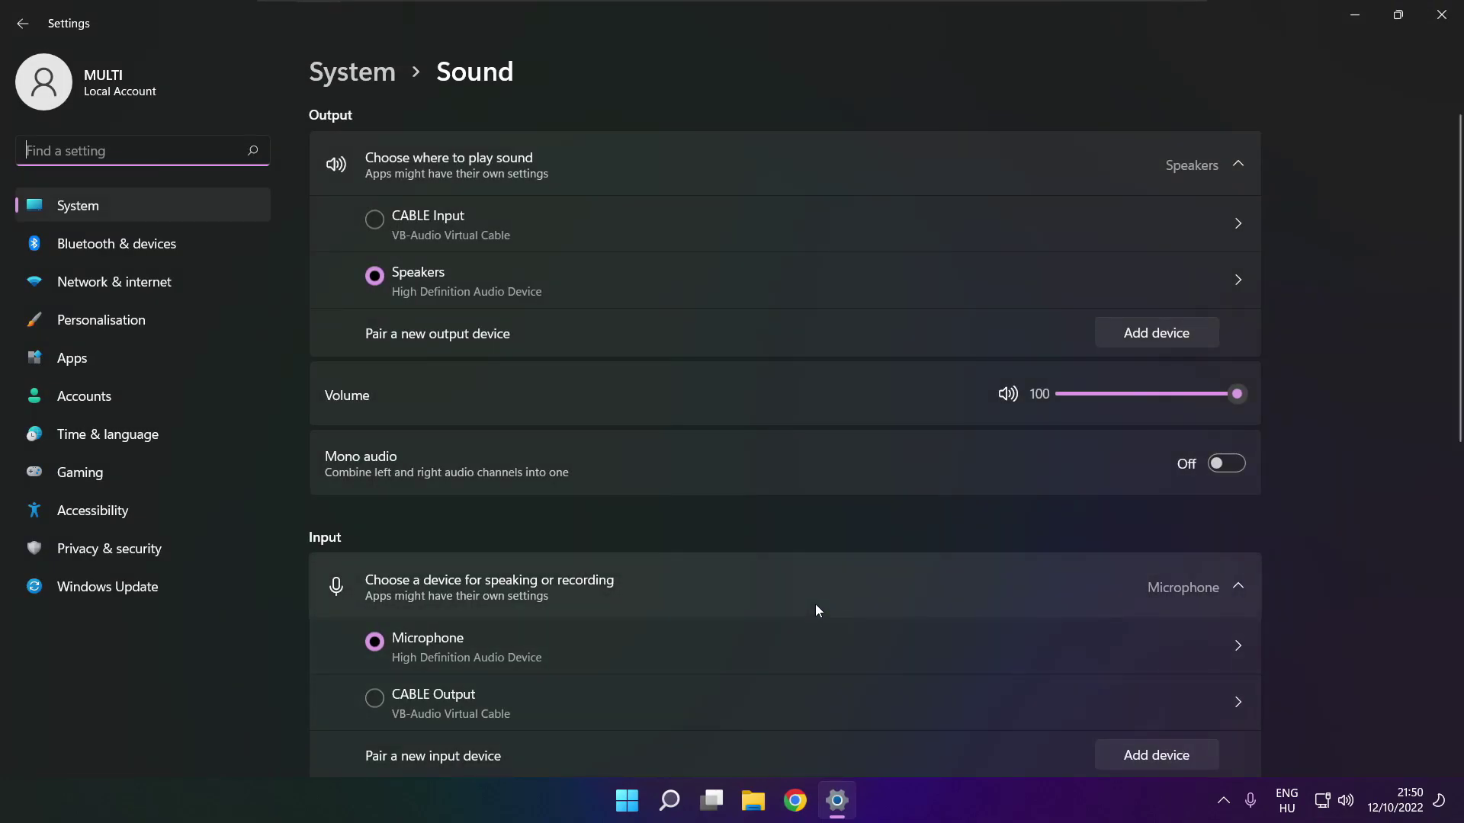
{"action": "left_click", "coordinate": [392, 276]}
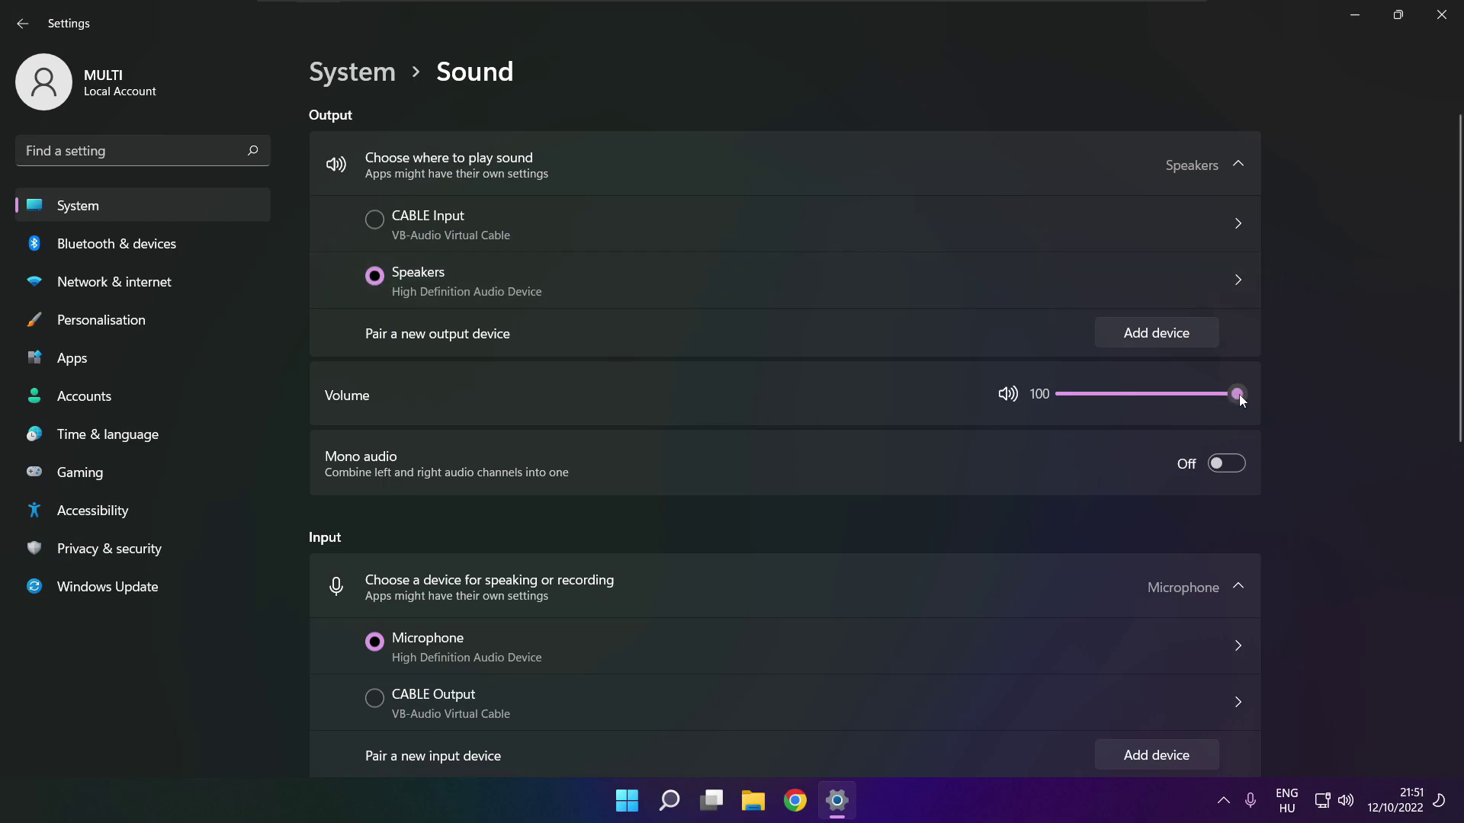
{"action": "mouse_move", "coordinate": [1238, 395]}
{"action": "left_mouse_down"}
{"action": "mouse_move", "coordinate": [1128, 392]}
{"action": "mouse_move", "coordinate": [1253, 395]}
{"action": "left_mouse_up"}
{"action": "left_click_drag", "start_coordinate": [1460, 387], "coordinate": [1453, 639]}
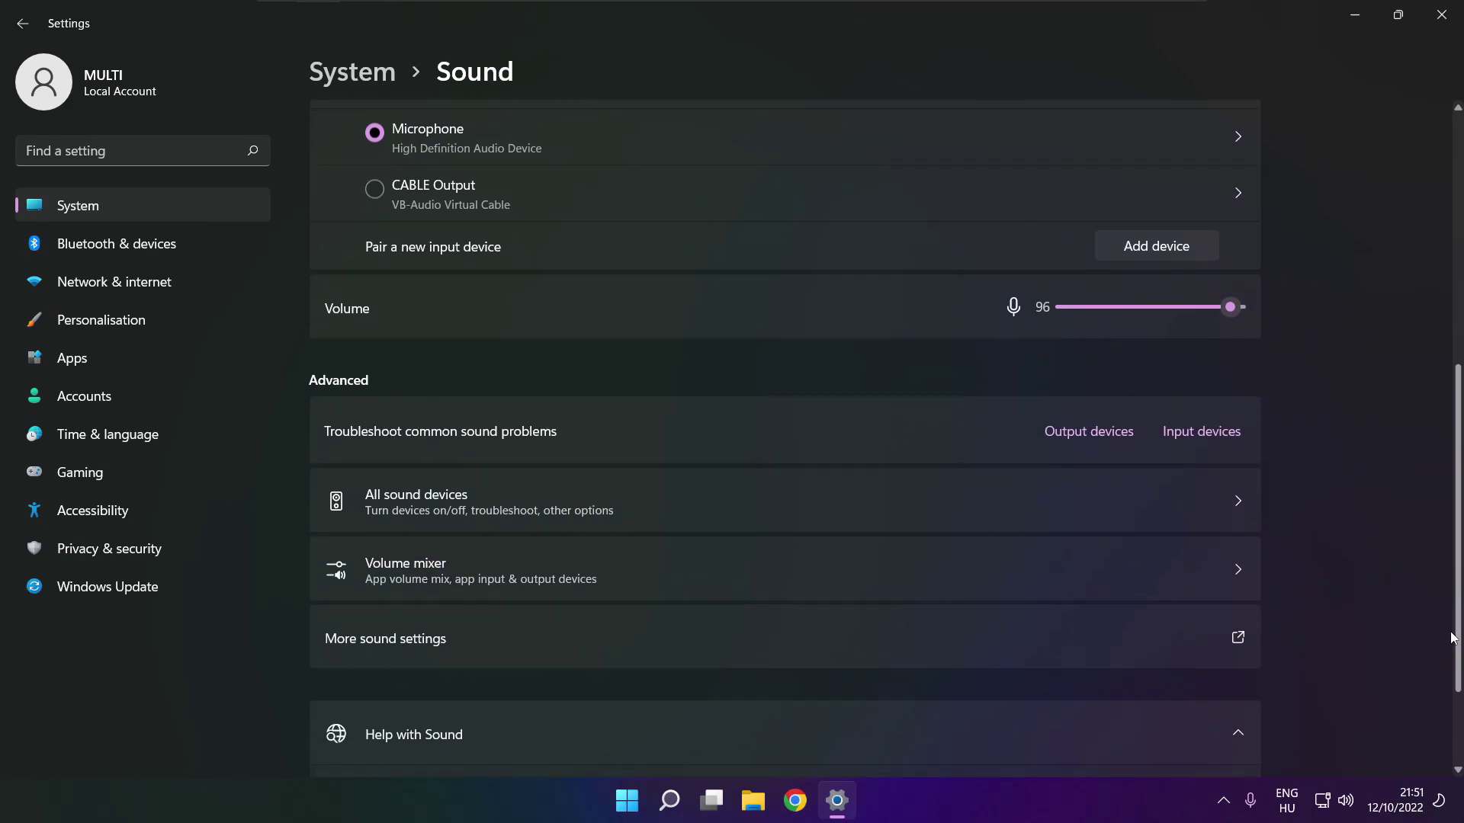
- Disable CABLE Input in the classic Sound panel's Playback list, then bring up the Speakers device options
{"action": "left_click", "coordinate": [603, 644]}
{"action": "left_click", "coordinate": [640, 347]}
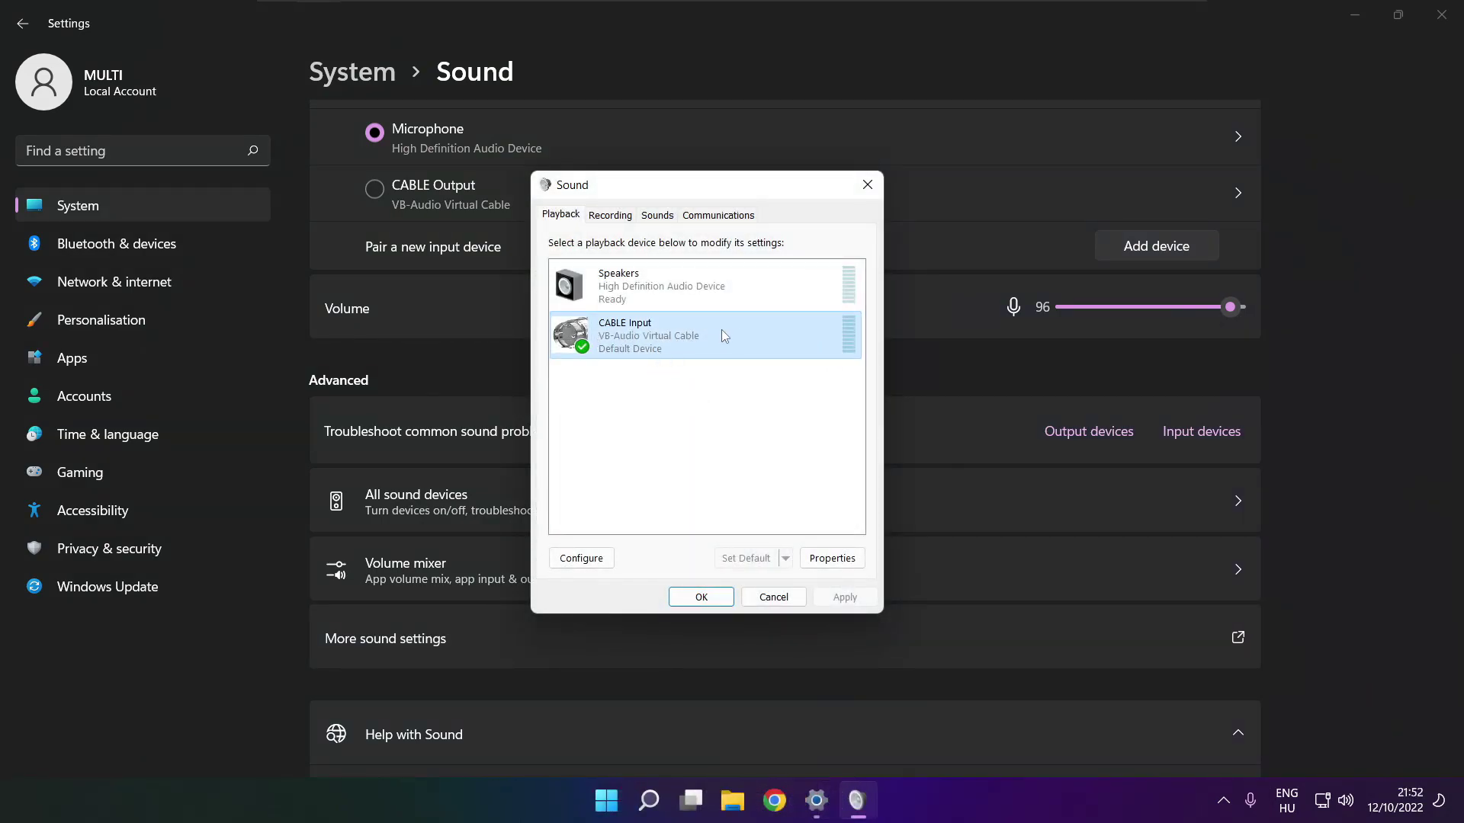
{"action": "right_click", "coordinate": [775, 337]}
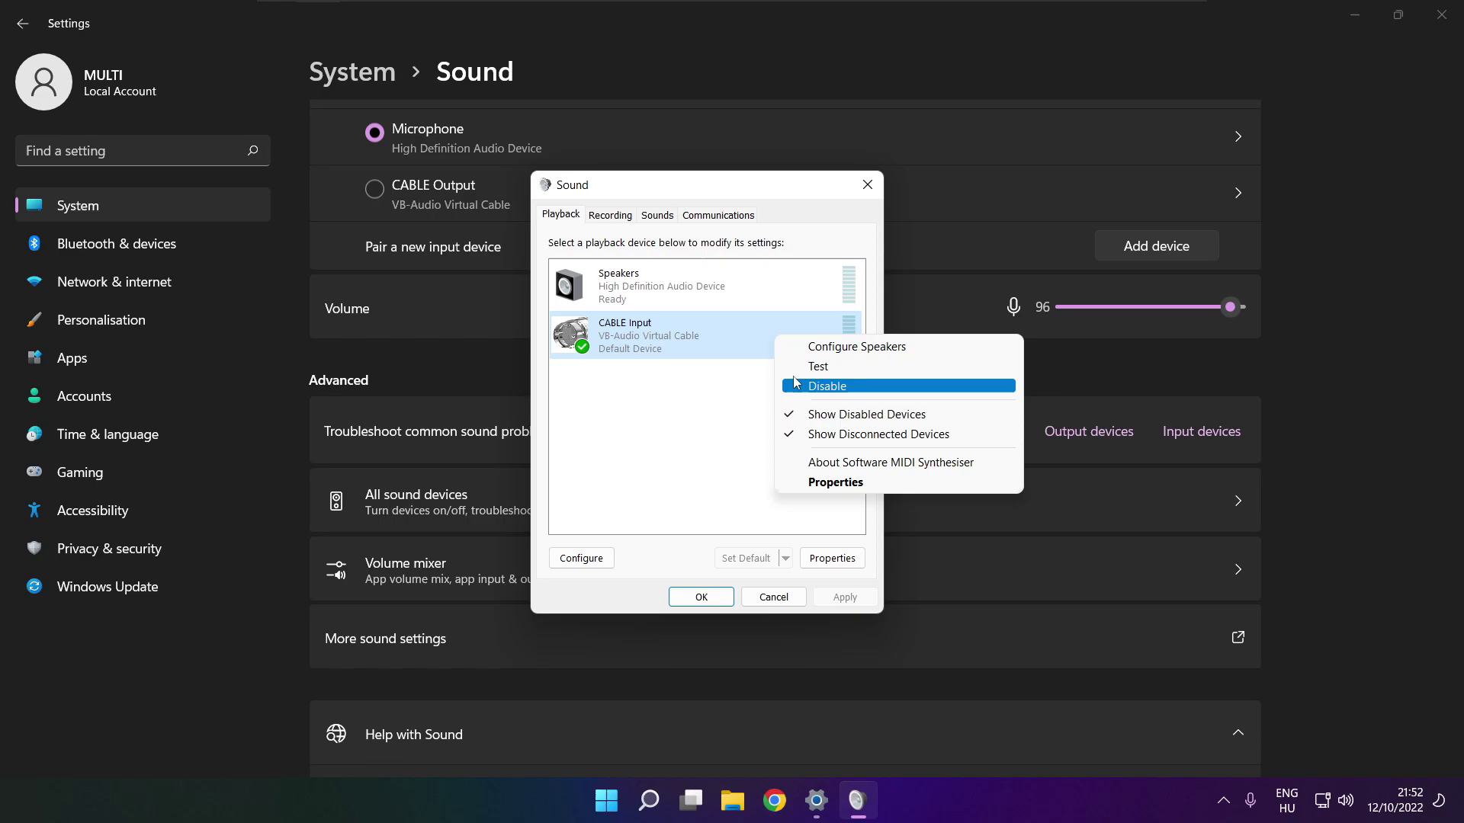
{"action": "left_click", "coordinate": [827, 386]}
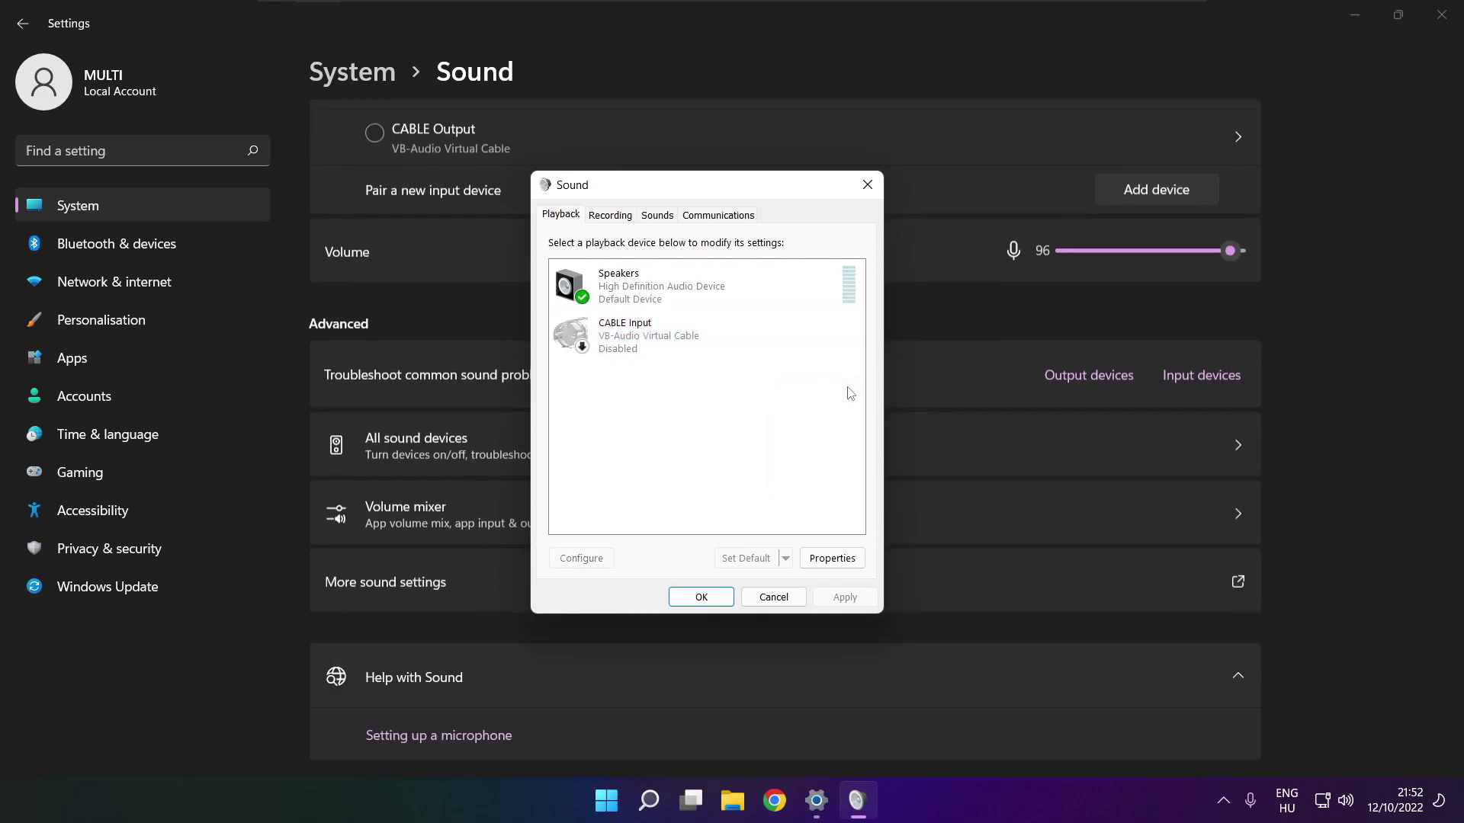
{"action": "left_click", "coordinate": [686, 304]}
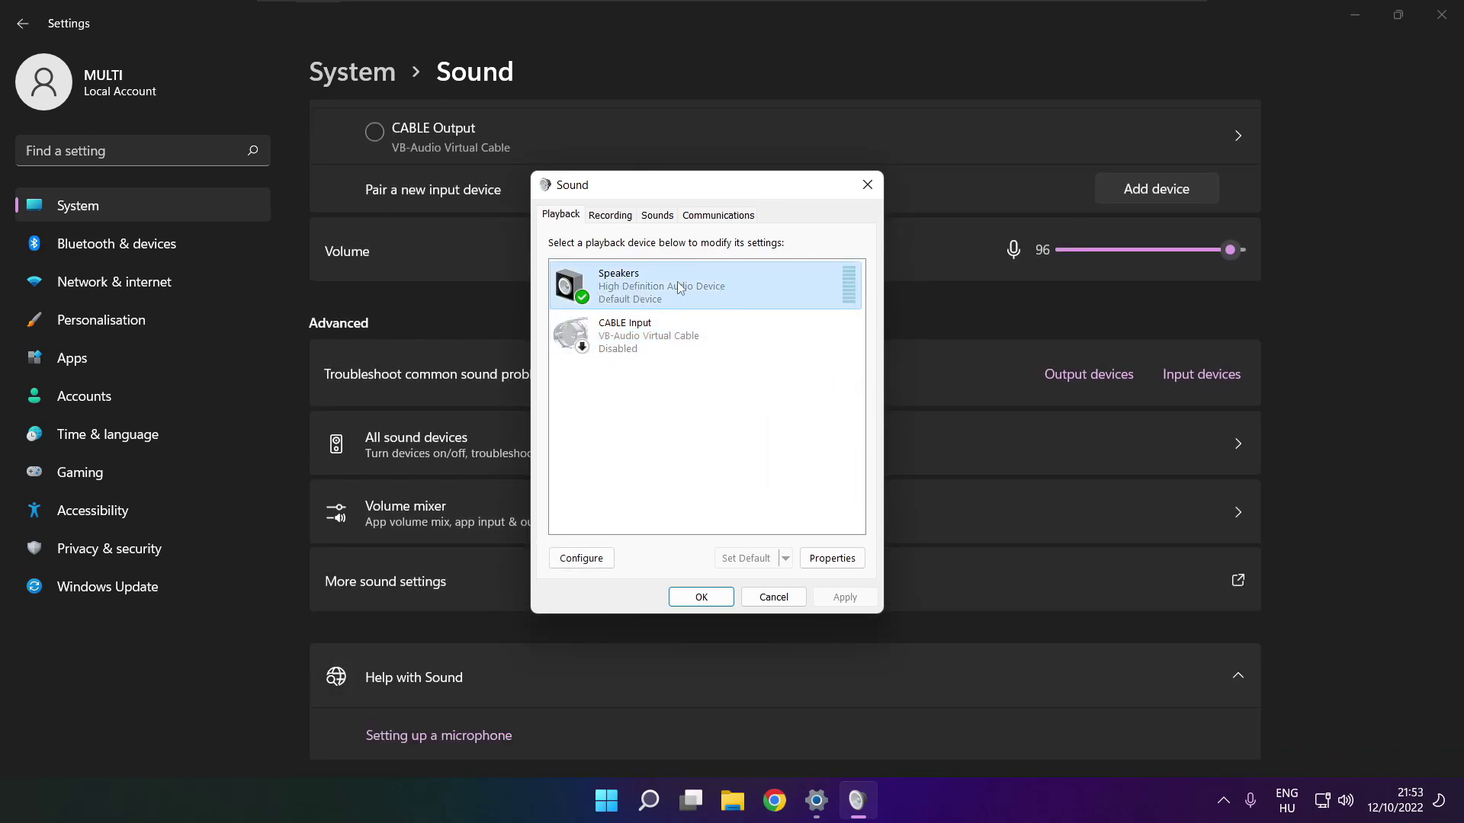
{"action": "right_click", "coordinate": [709, 291]}
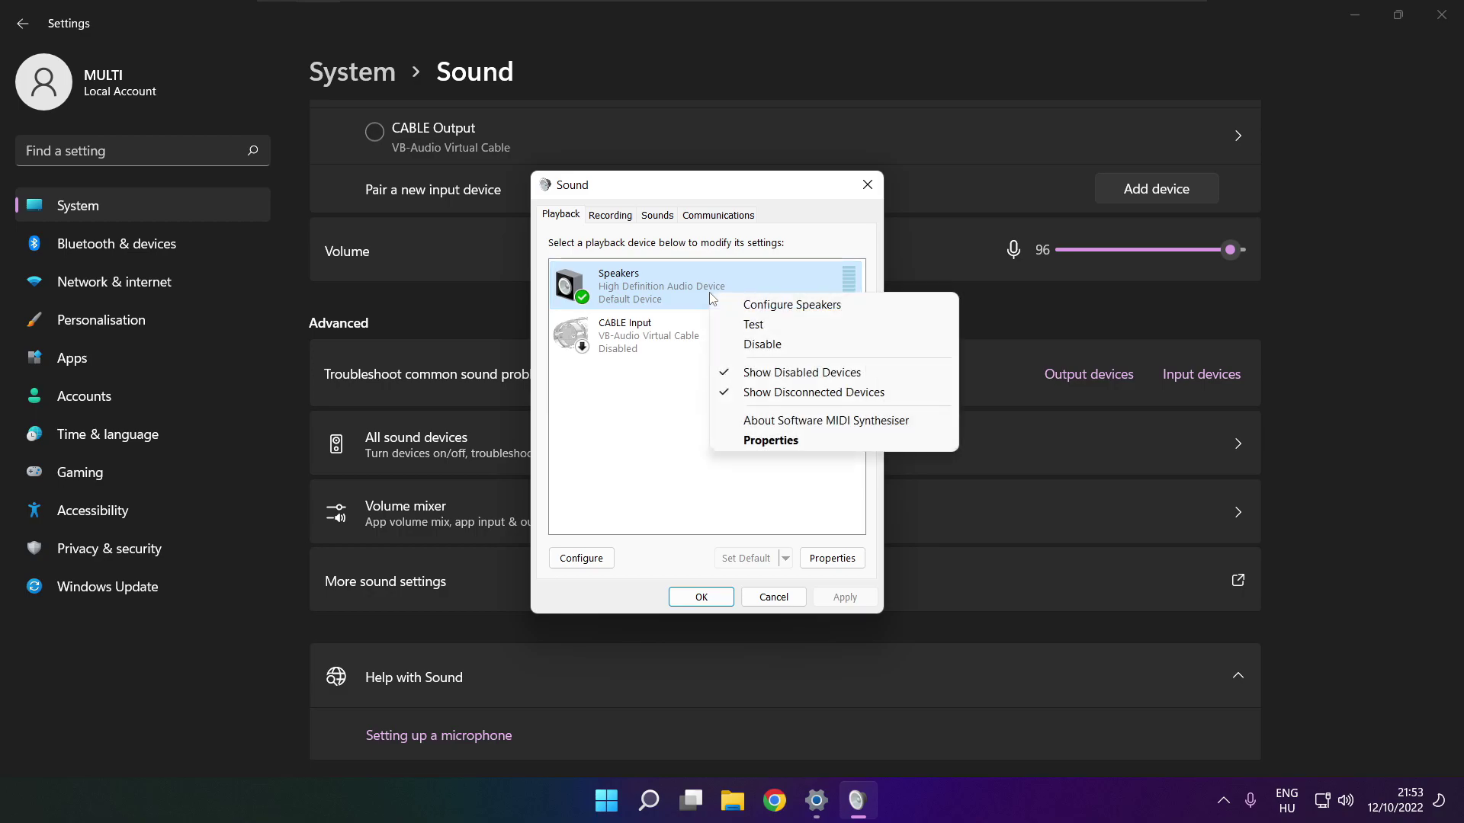
- Configure the Speakers as 7.1 Surround, keeping all optional and full-range speakers
{"action": "left_click", "coordinate": [808, 308]}
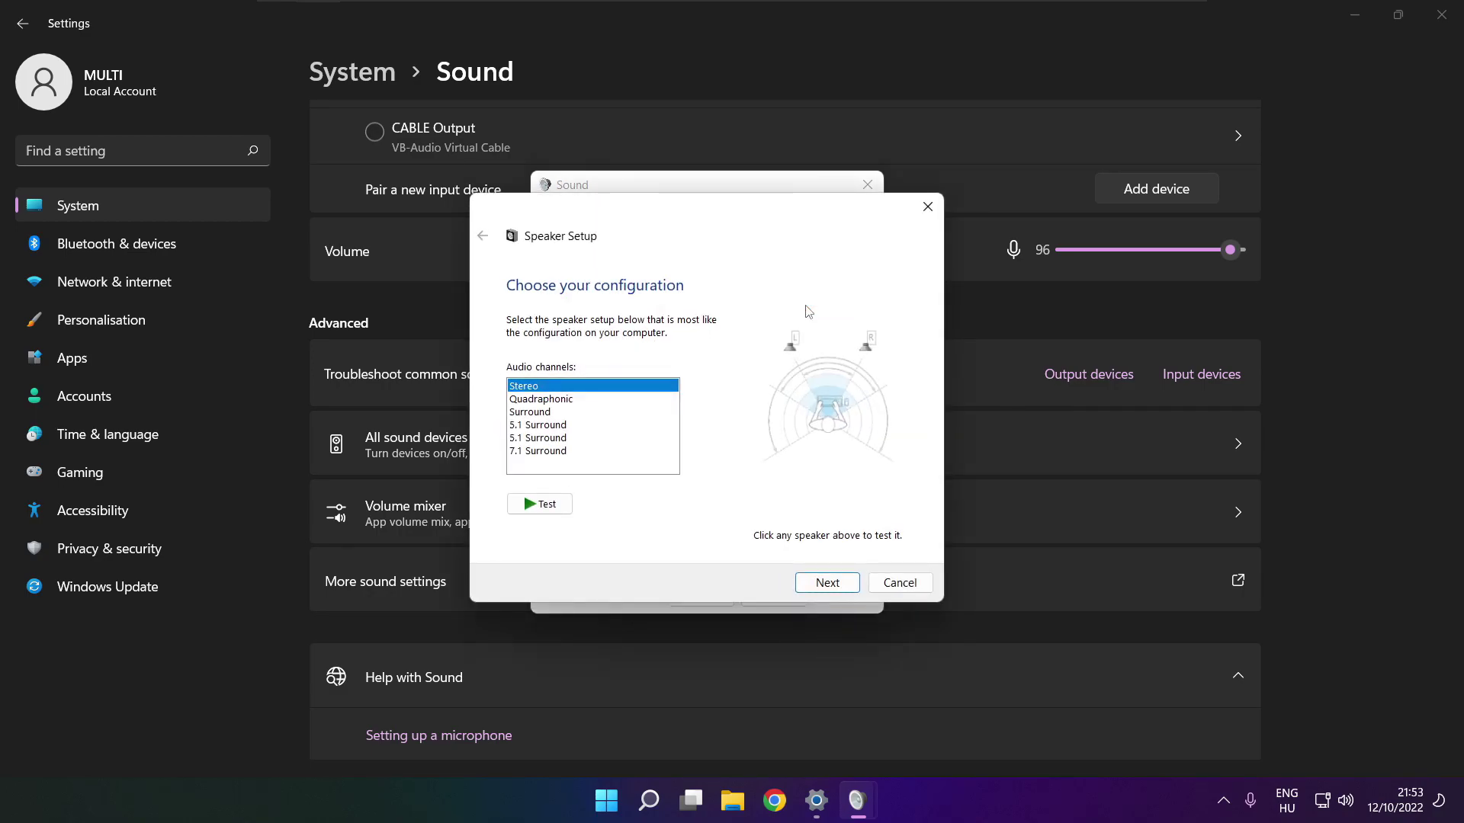
{"action": "left_click", "coordinate": [545, 451]}
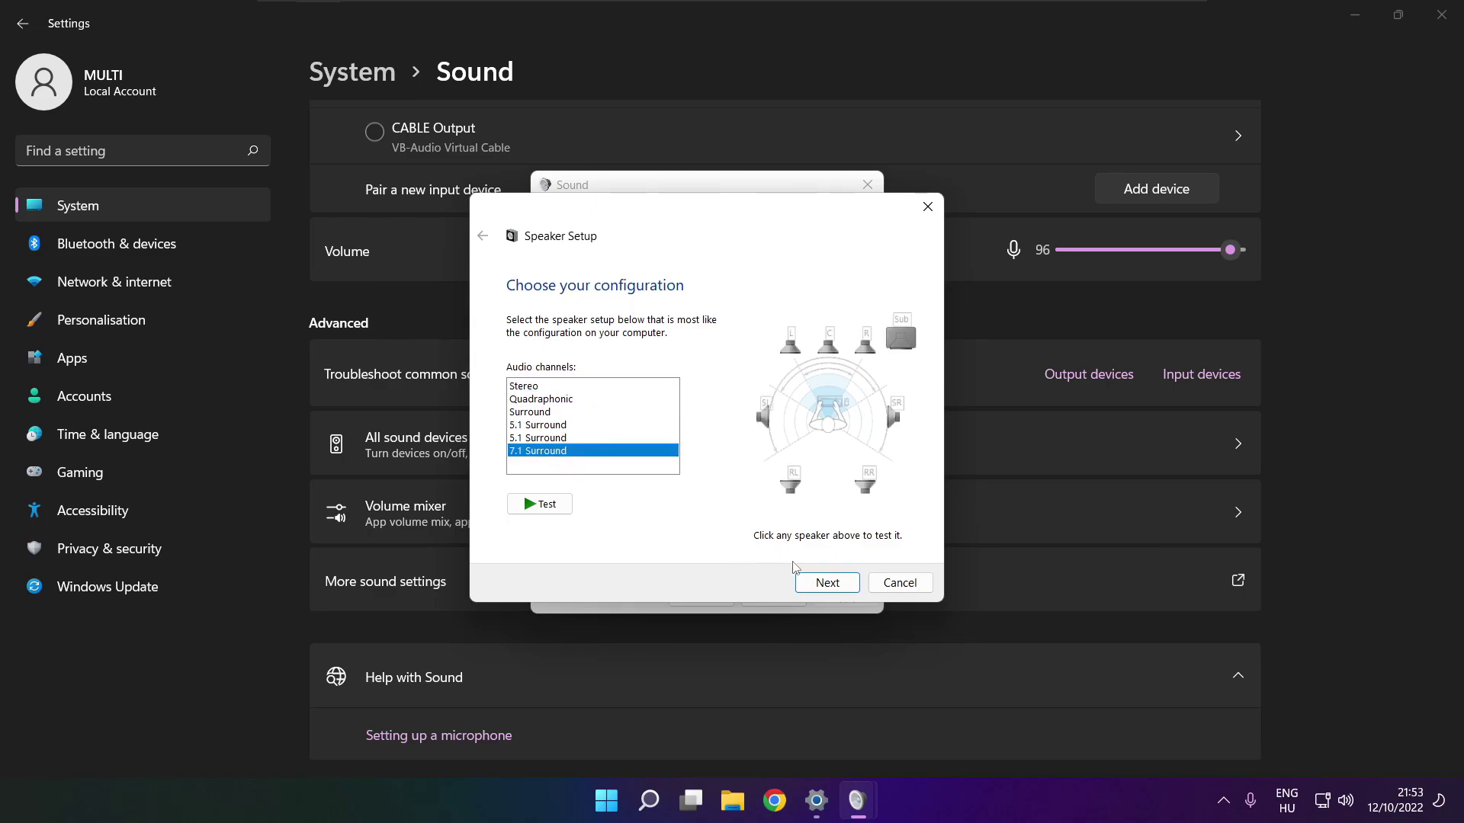
{"action": "left_click", "coordinate": [827, 583]}
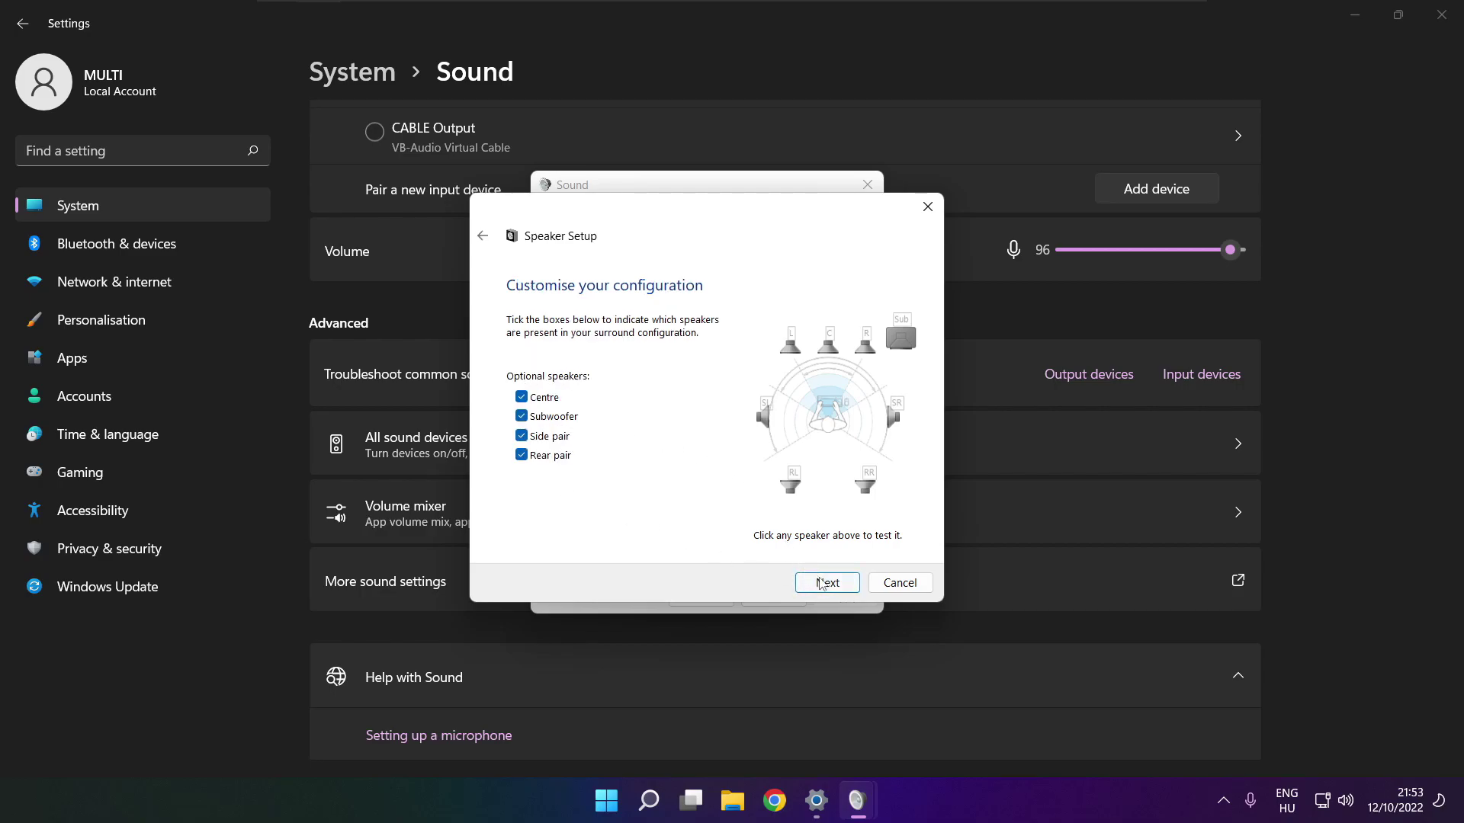
{"action": "left_click", "coordinate": [821, 584]}
{"action": "left_click", "coordinate": [822, 584]}
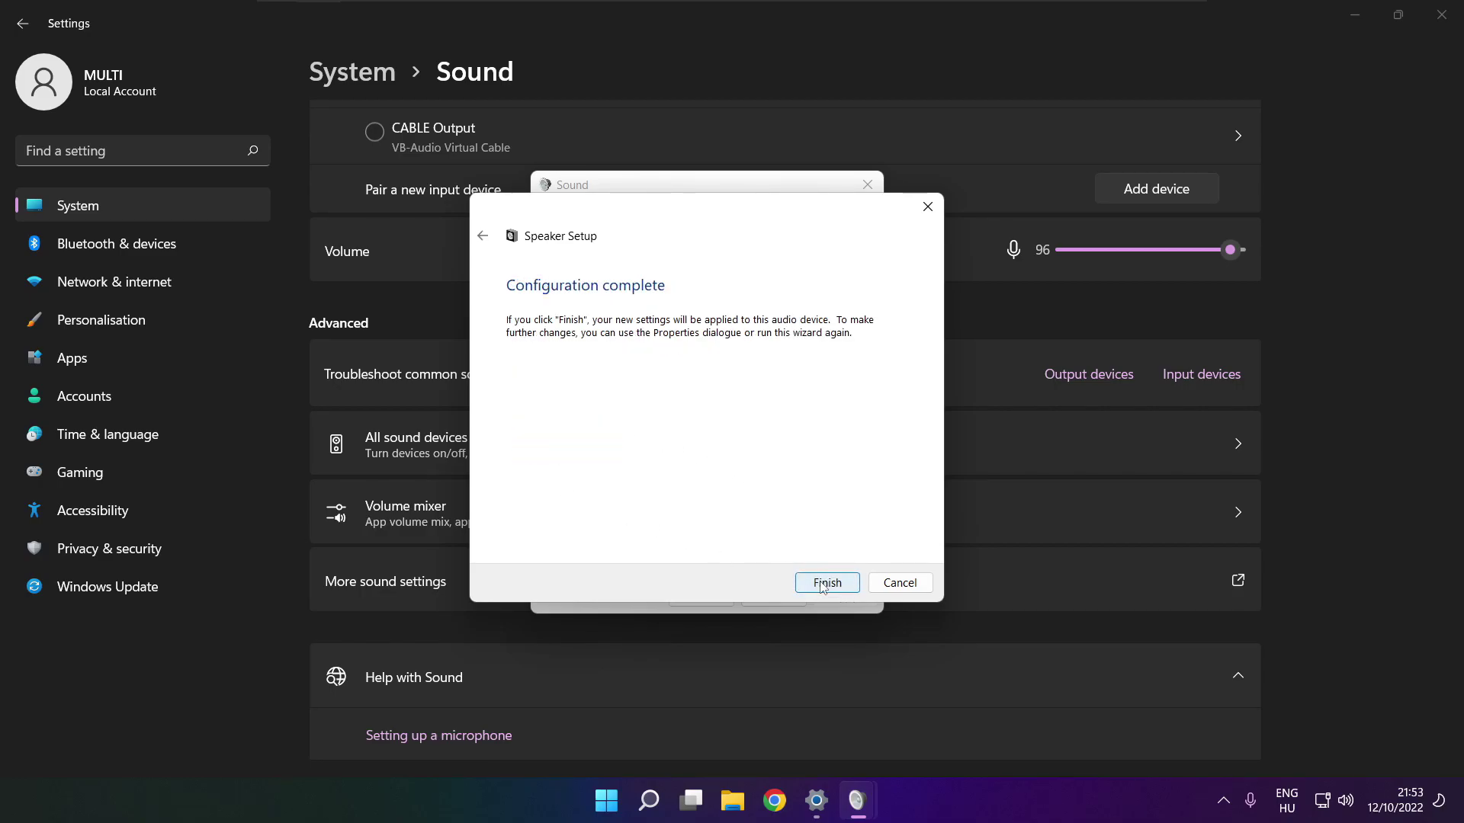
{"action": "left_click", "coordinate": [822, 584]}
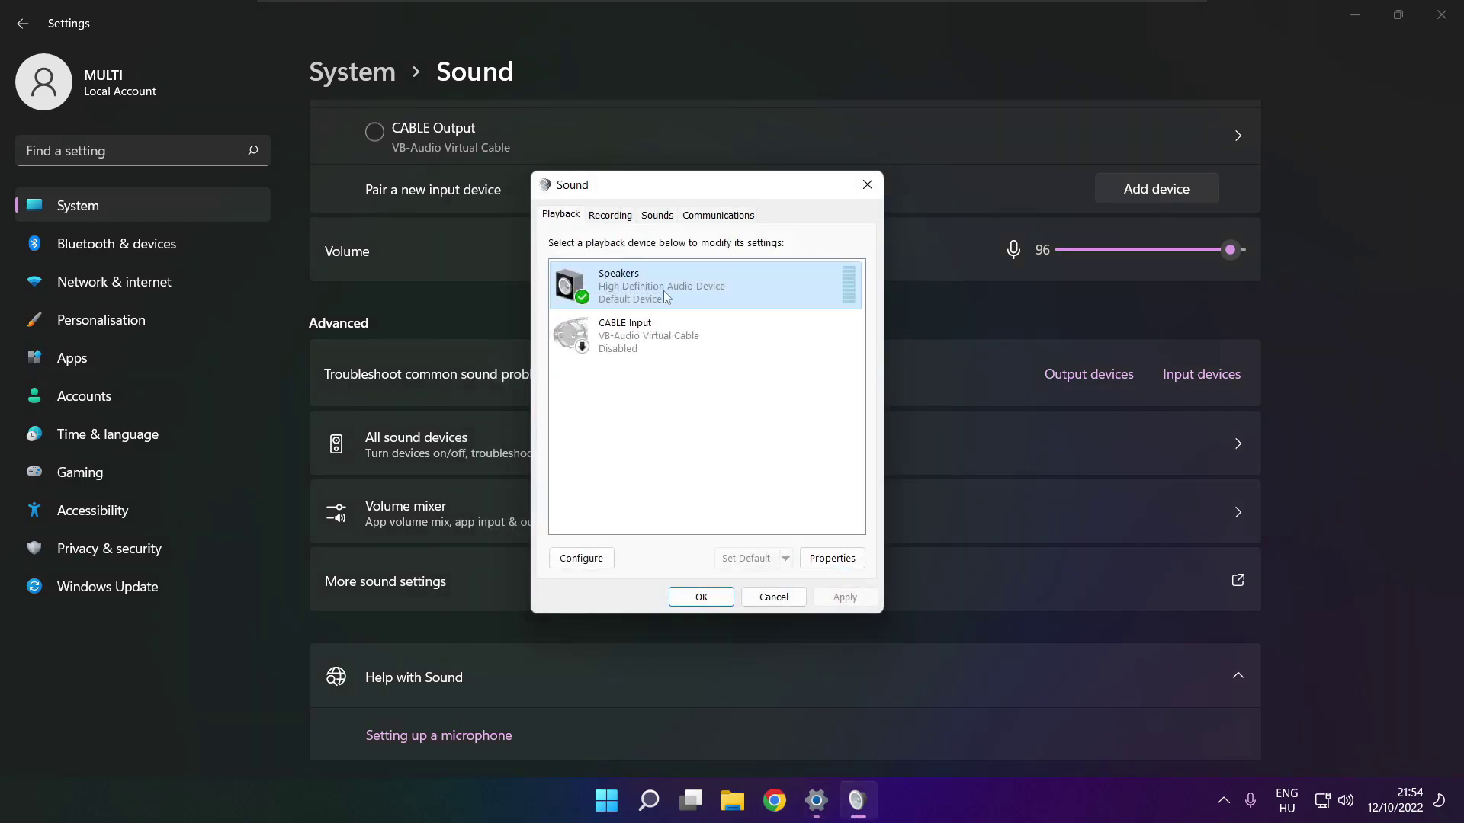
- Turn on Disable all enhancements in the Speakers properties and apply it
{"action": "left_click", "coordinate": [836, 561]}
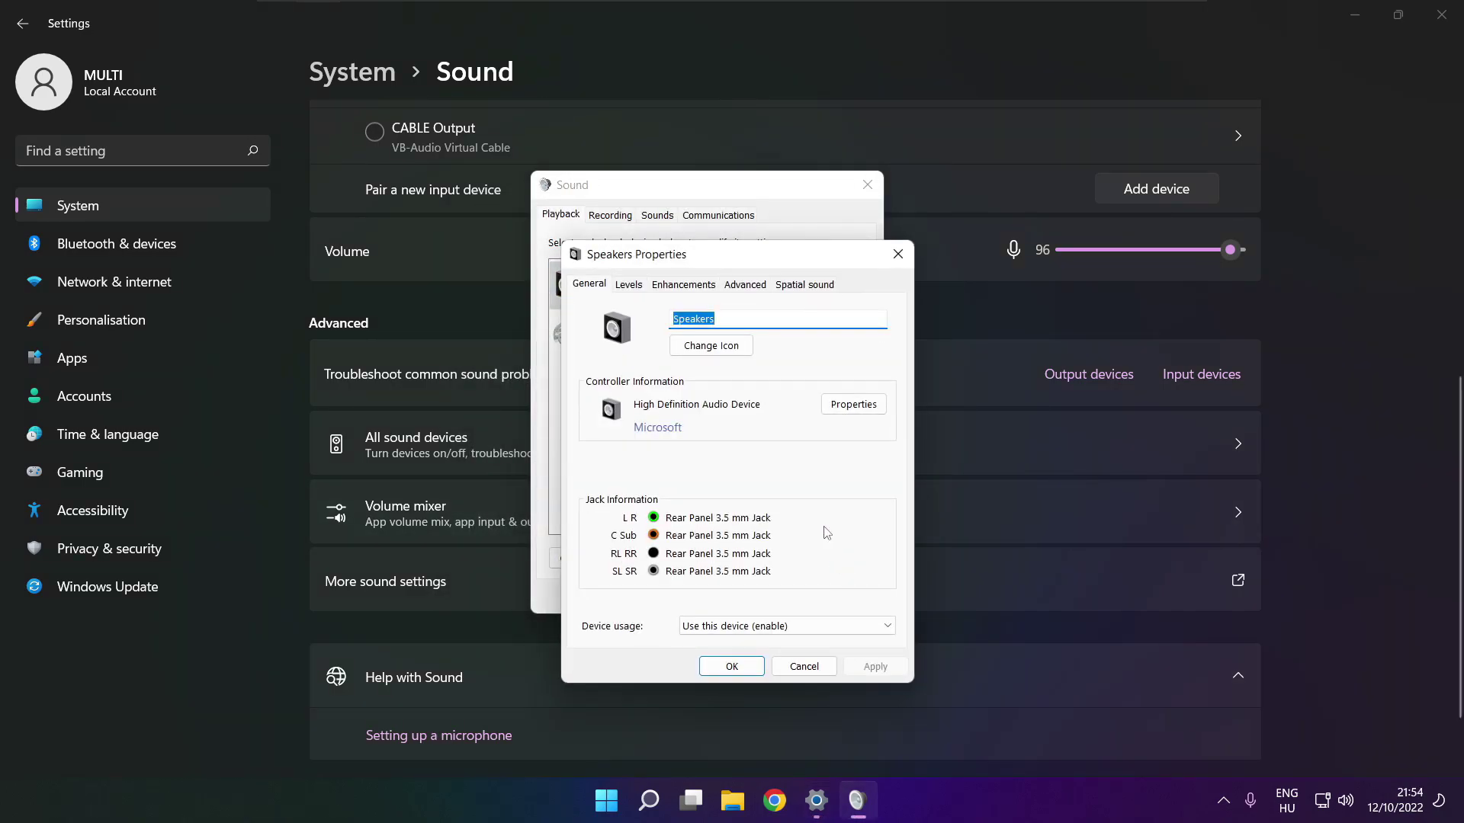
{"action": "left_click_drag", "start_coordinate": [690, 272], "coordinate": [660, 227]}
{"action": "left_click", "coordinate": [600, 238]}
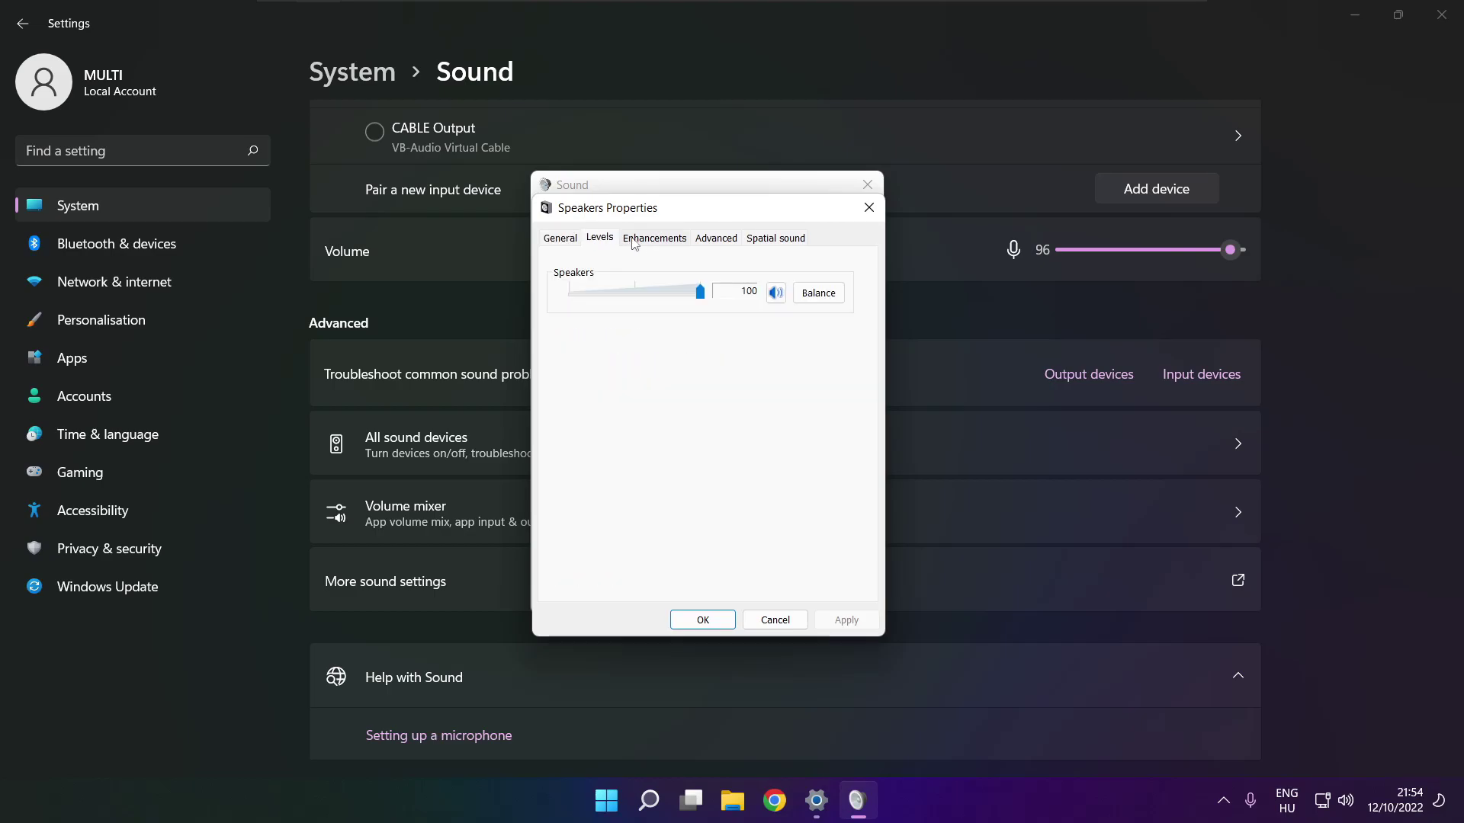
{"action": "left_click", "coordinate": [642, 240]}
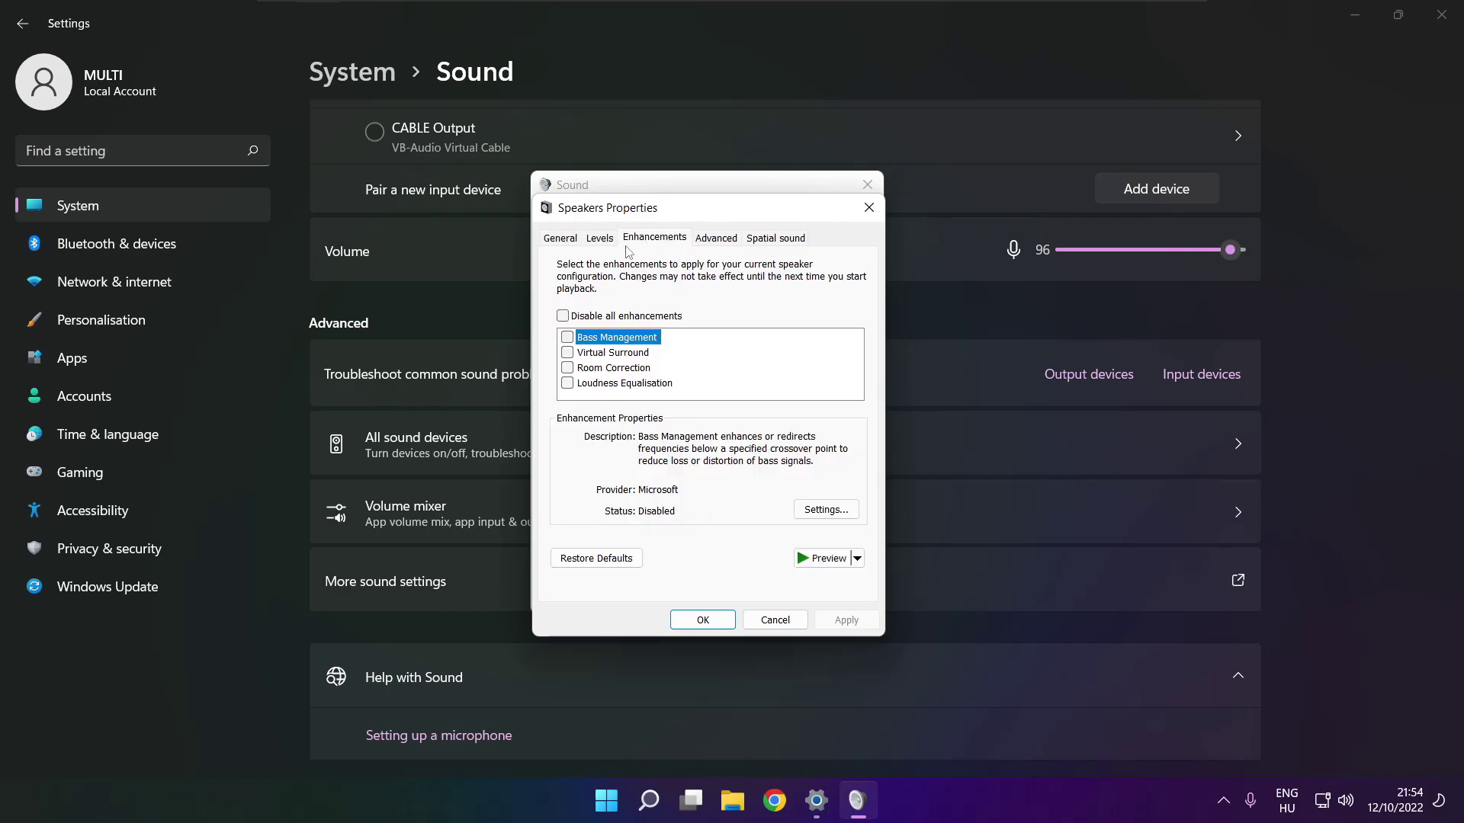
{"action": "left_click", "coordinate": [563, 318]}
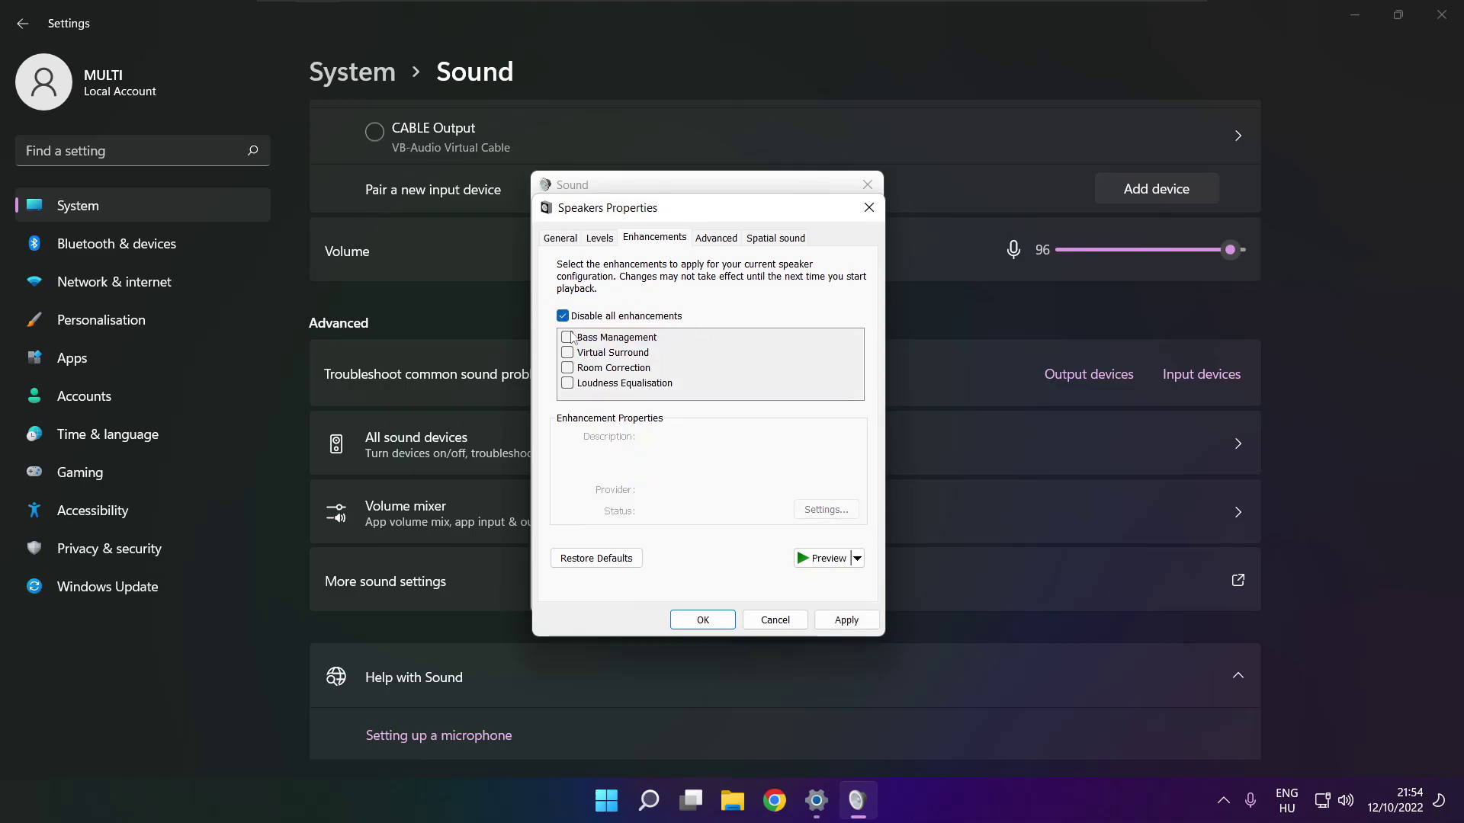
{"action": "left_click", "coordinate": [859, 624]}
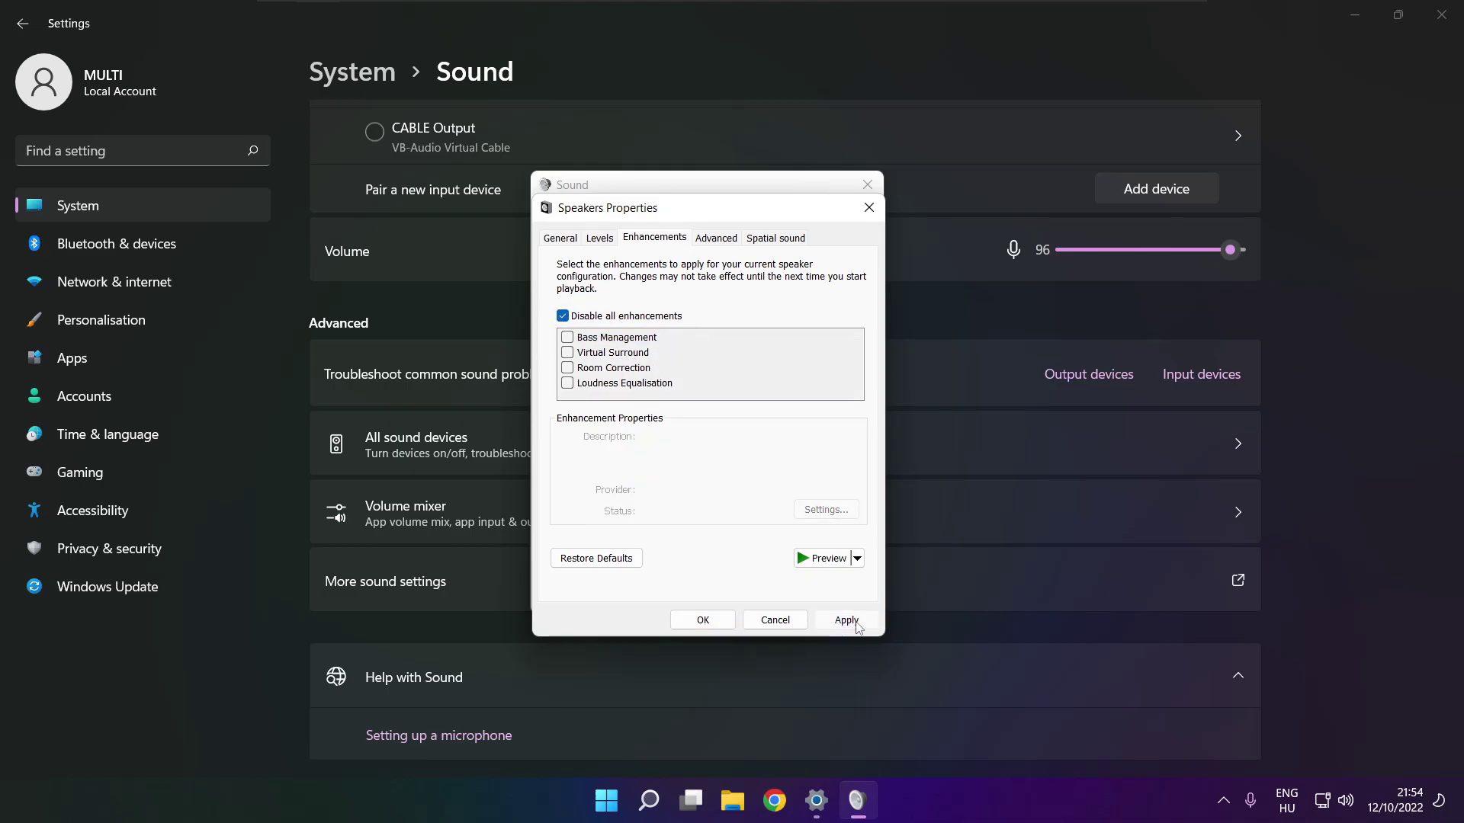
- Keep the 16 bit, 48000 Hz (DVD Quality) default format and close the Speakers properties with OK
{"action": "left_click", "coordinate": [712, 241]}
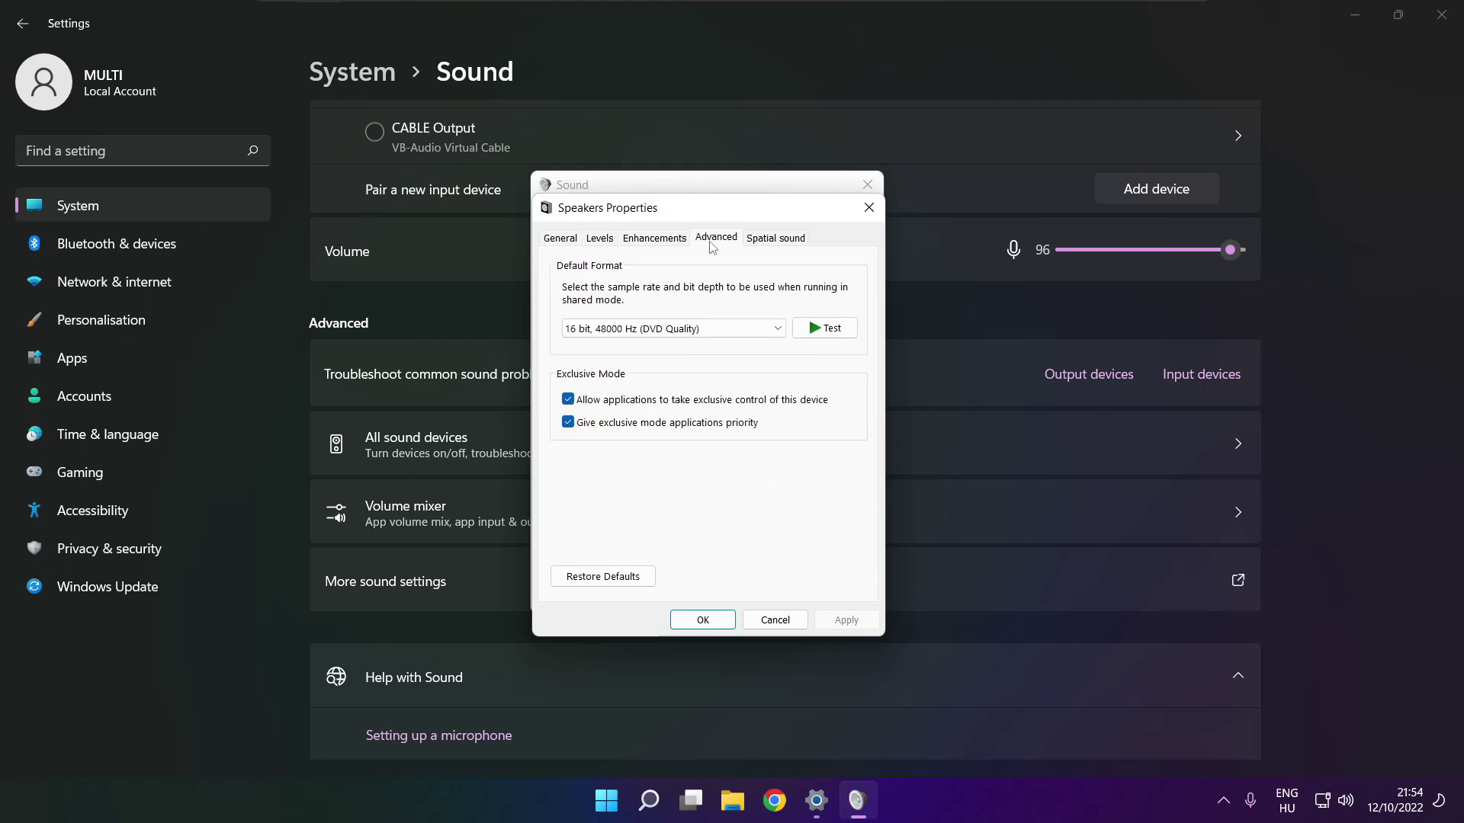
{"action": "left_click", "coordinate": [776, 329]}
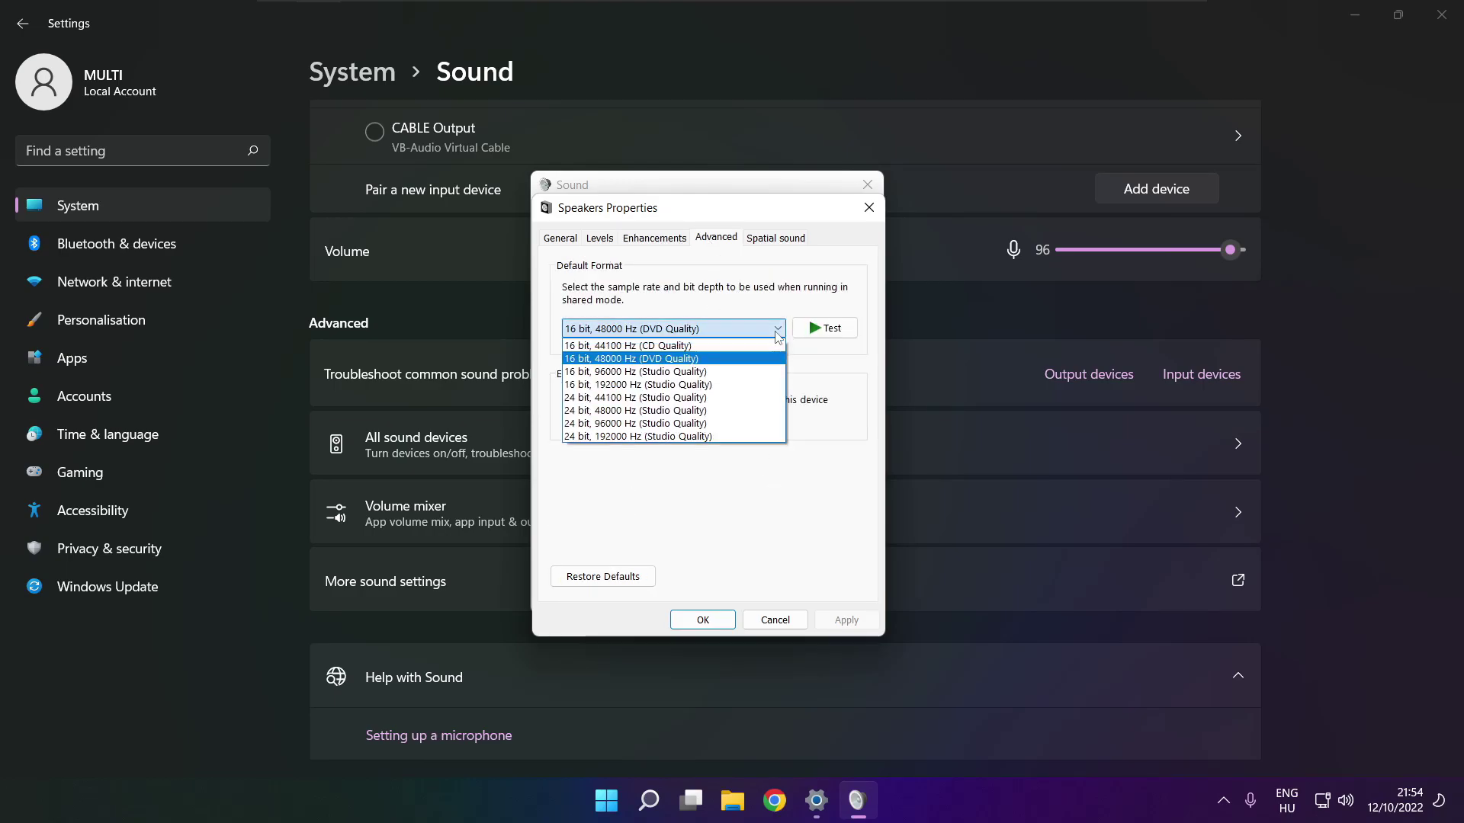
{"action": "left_click", "coordinate": [753, 364]}
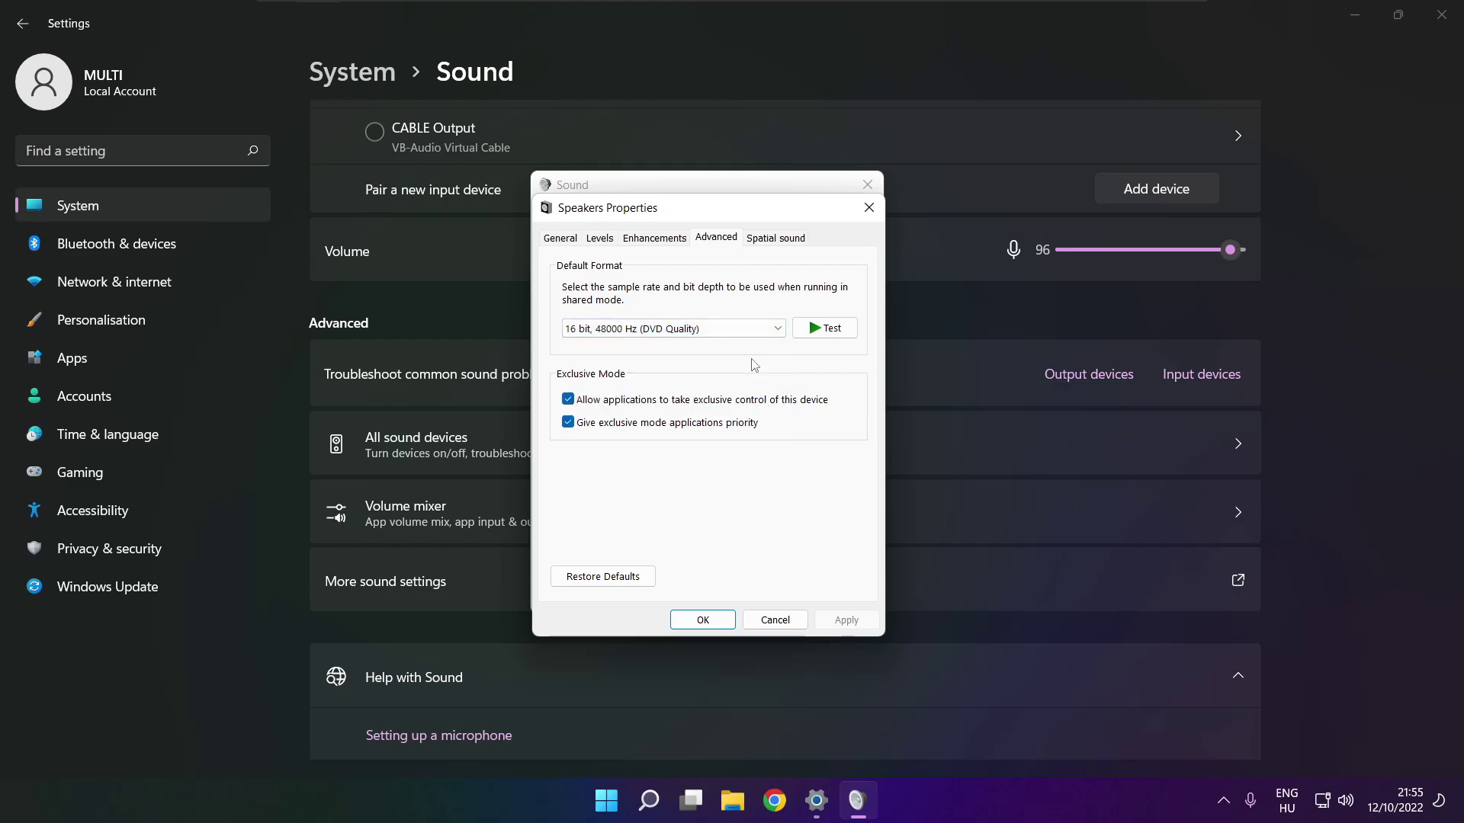
{"action": "left_click", "coordinate": [703, 619]}
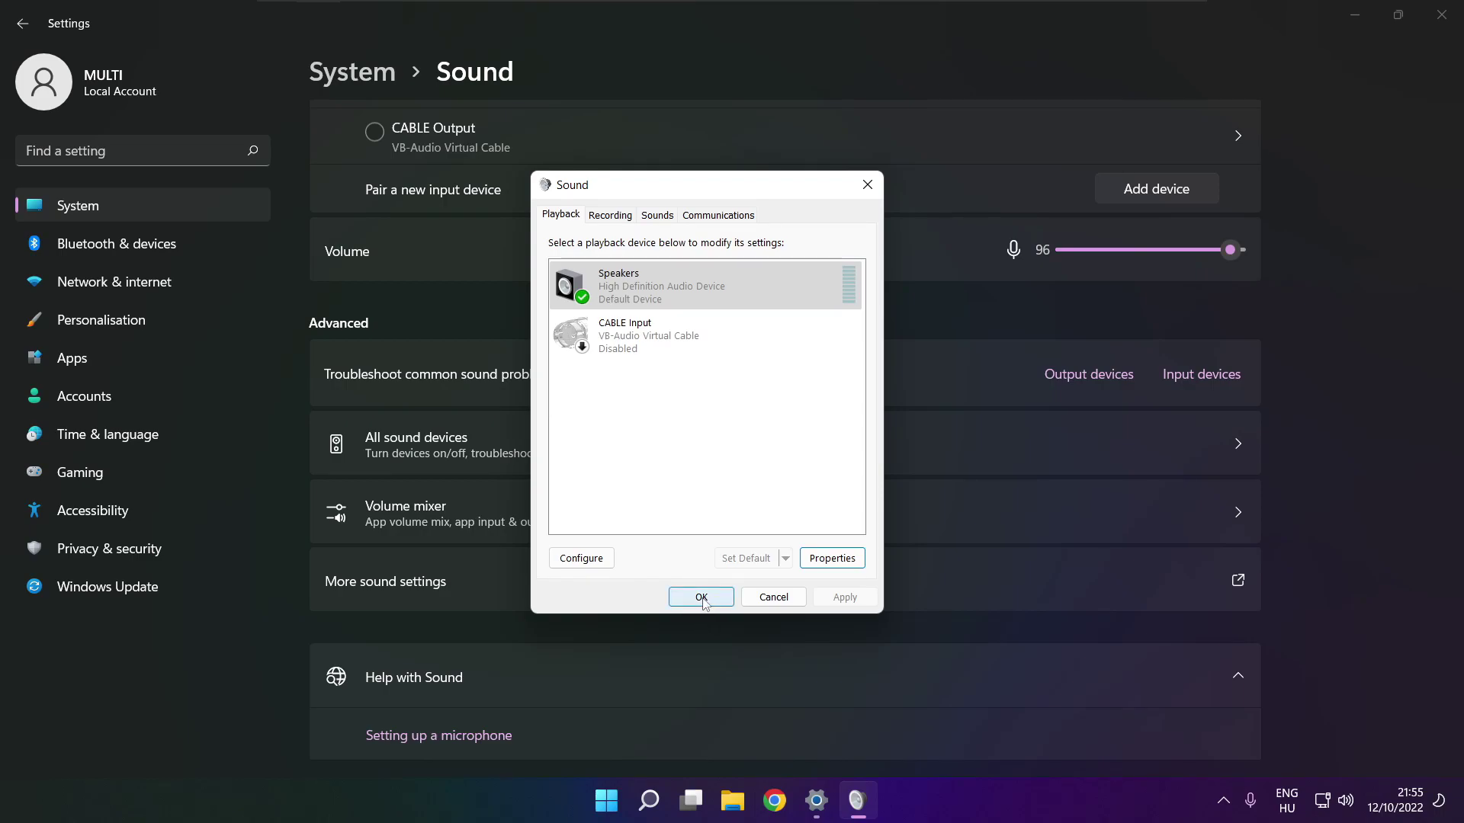
- Confirm the Sound dialog with OK, close the Settings window, and bring up the Start menu power options
{"action": "left_click", "coordinate": [701, 598]}
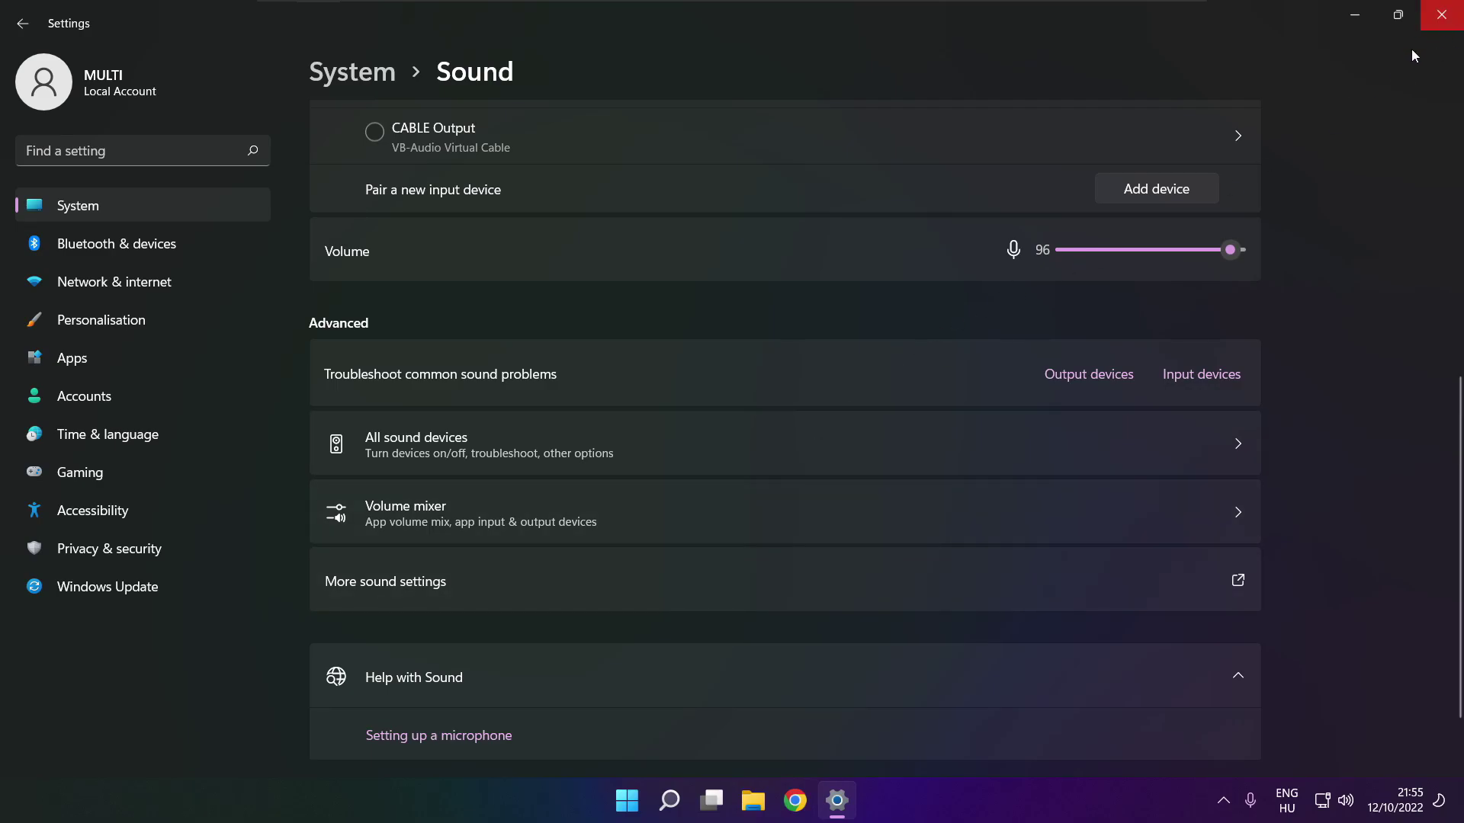
{"action": "left_click", "coordinate": [1439, 15]}
{"action": "key", "text": "super"}
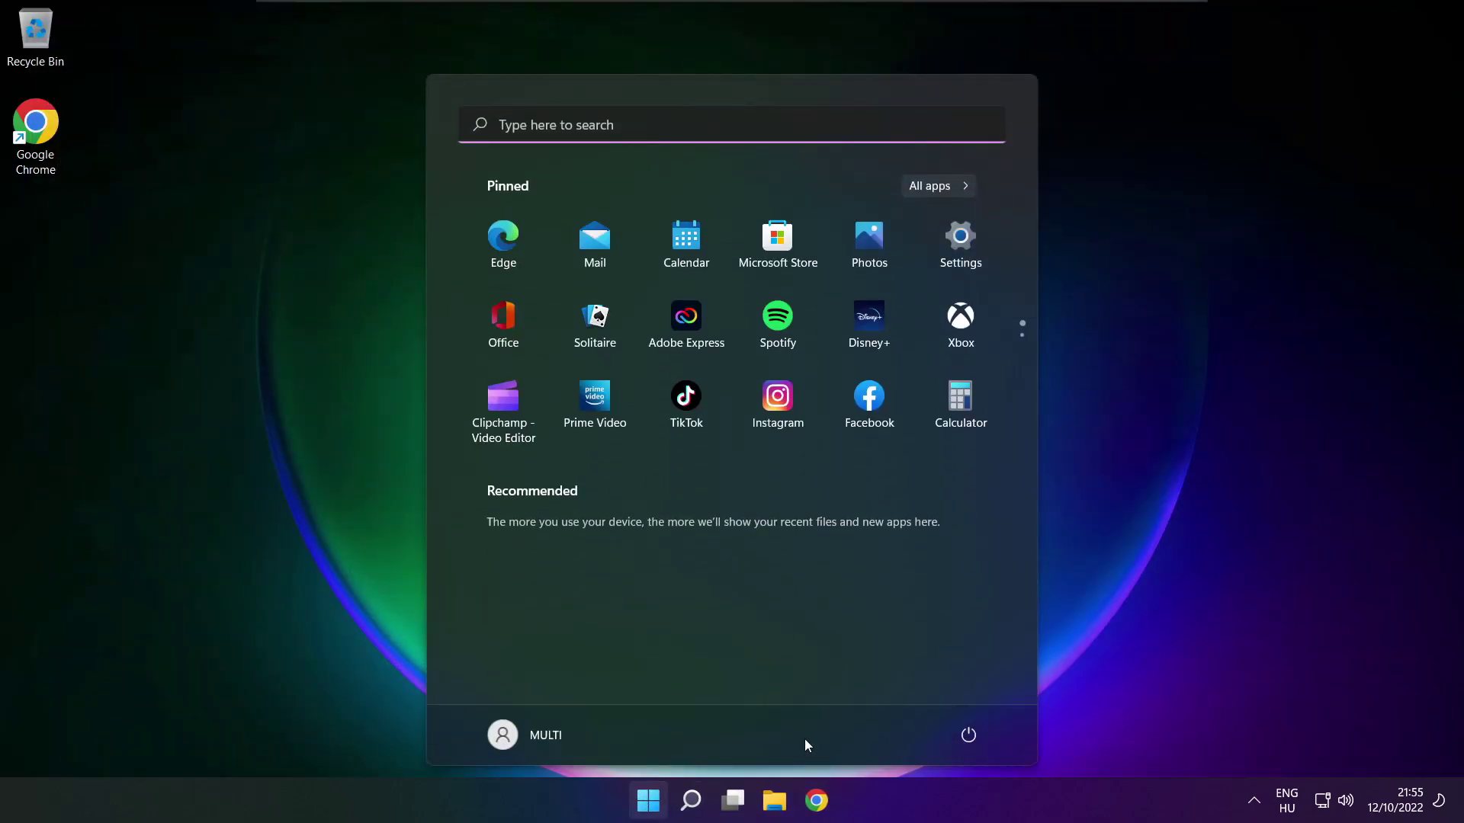
{"action": "left_click", "coordinate": [967, 734]}
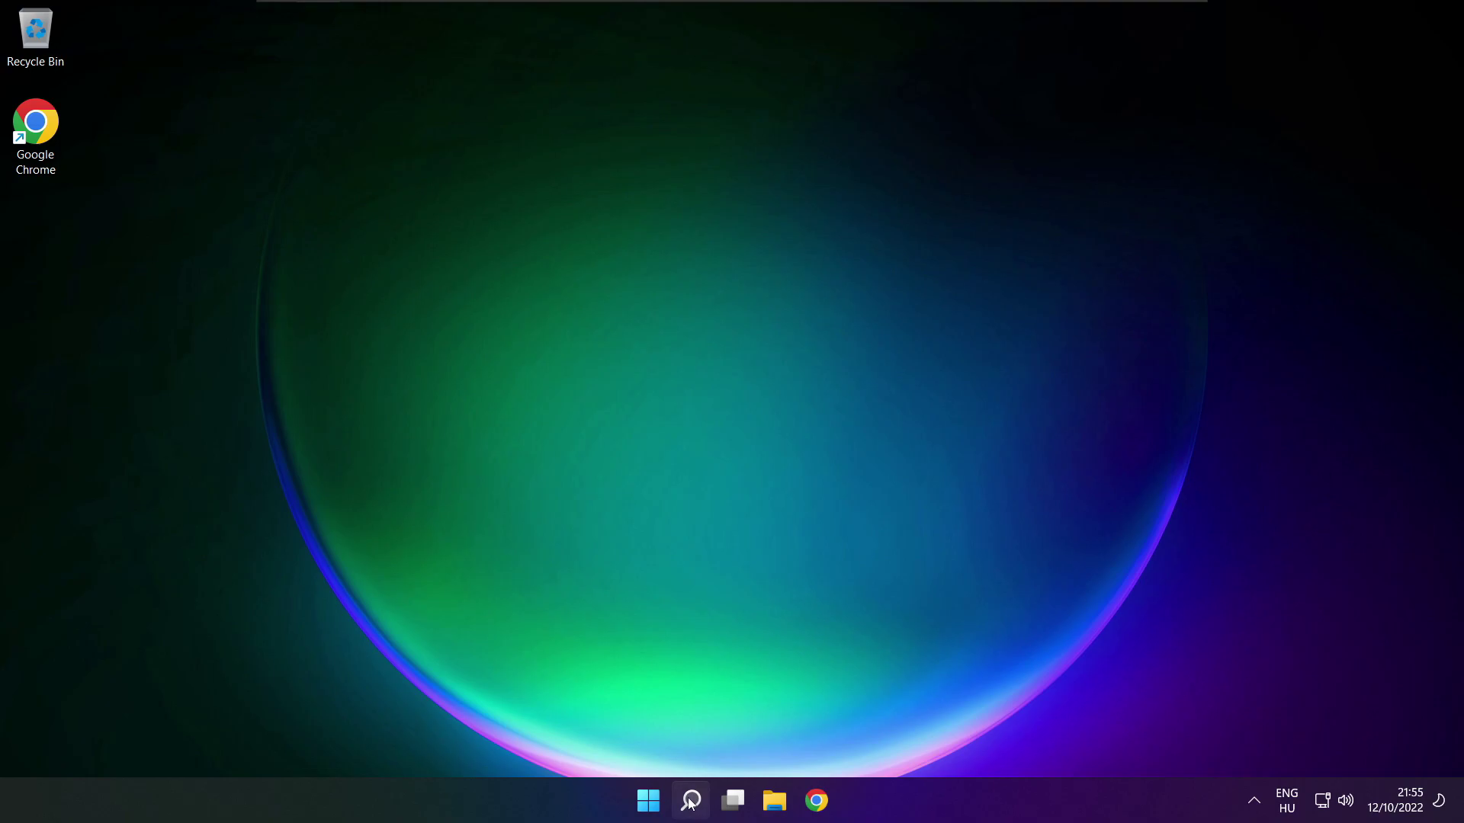
- Launch Device Manager by searching 'device manager', expand Sound, video and game controllers, and select High Definition Audio Device
{"action": "left_click", "coordinate": [690, 802]}
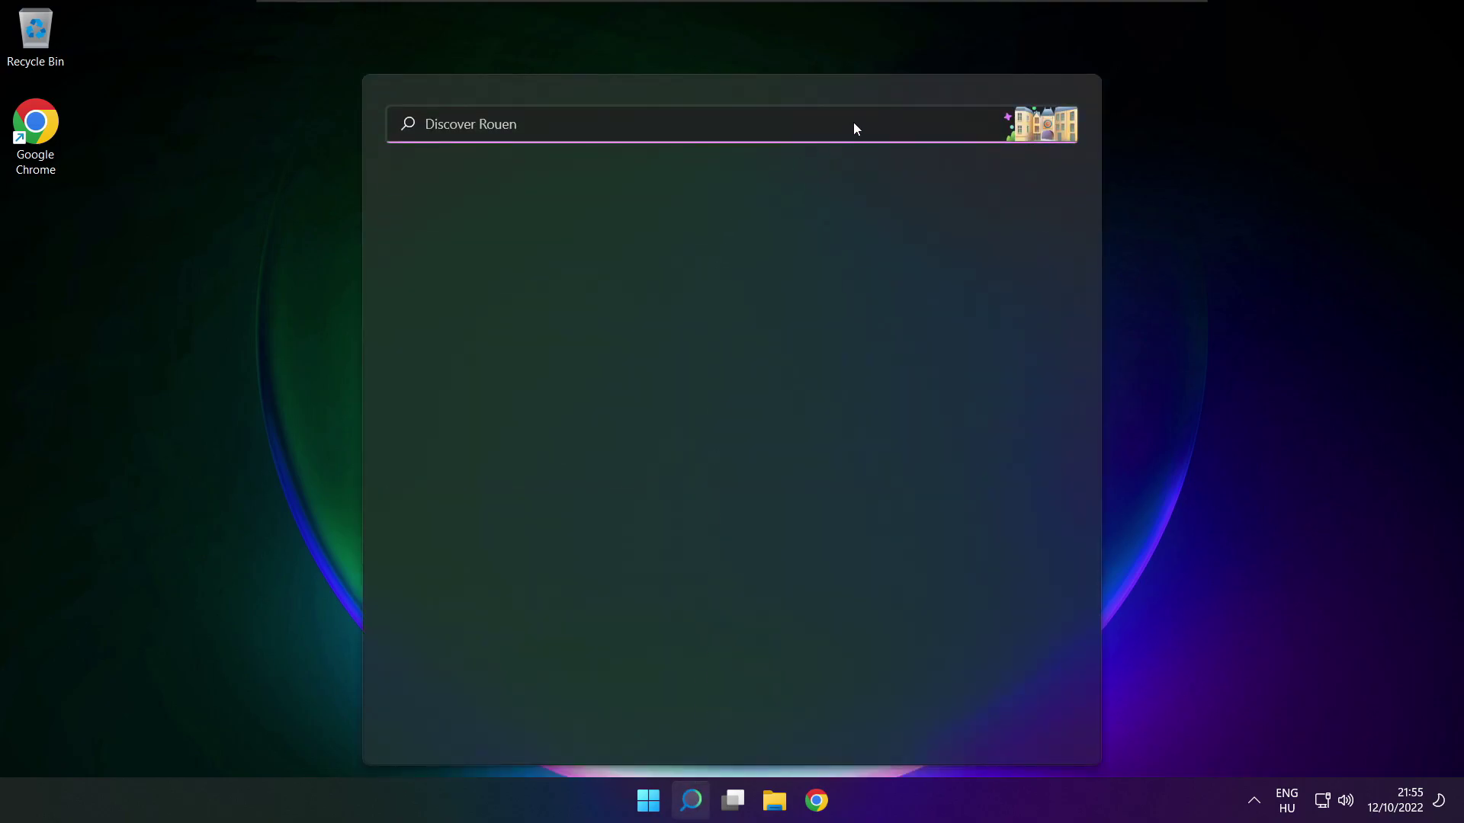
{"action": "type", "text": "devi"}
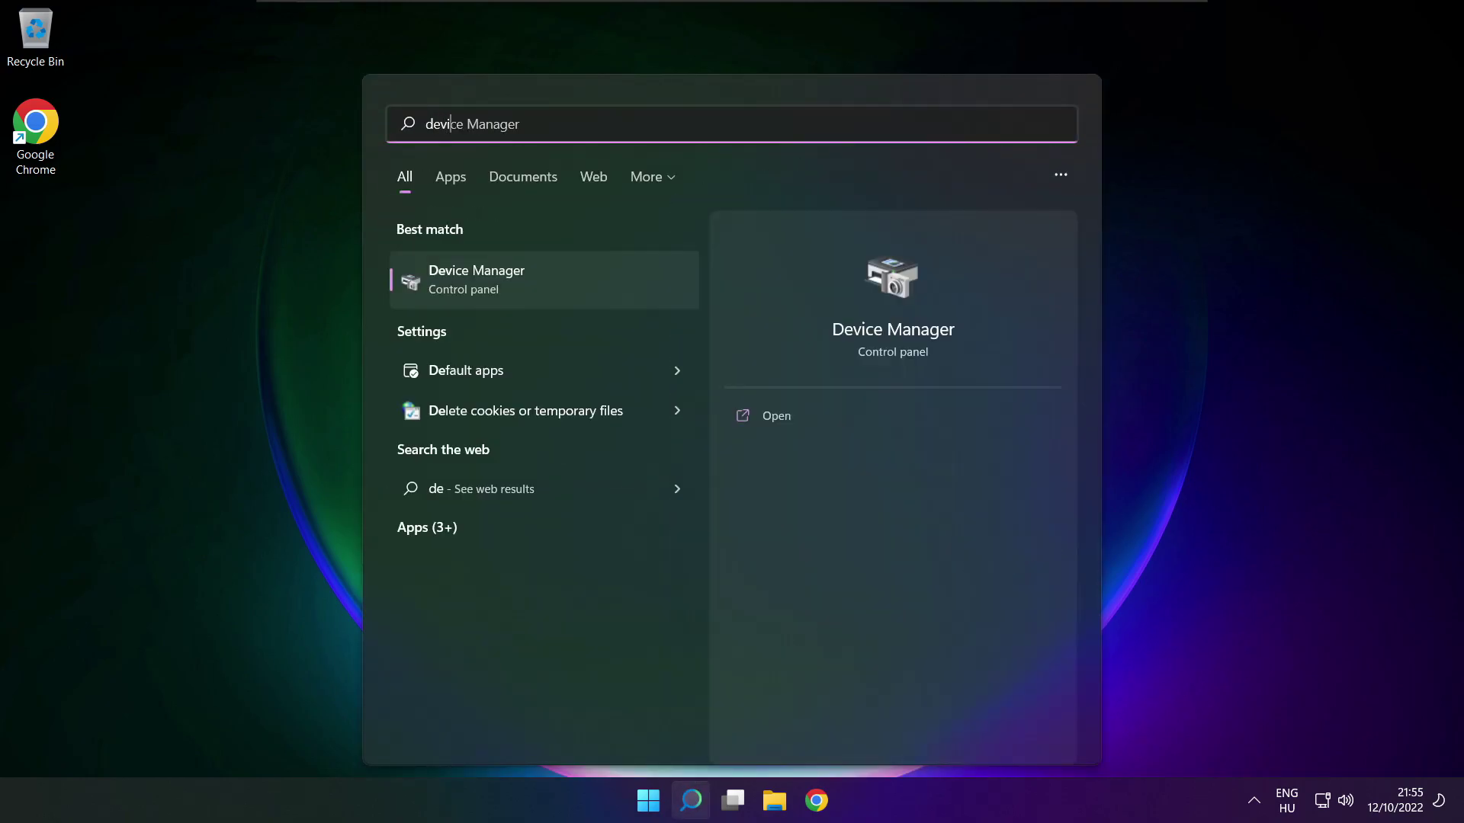
{"action": "type", "text": "ce manager"}
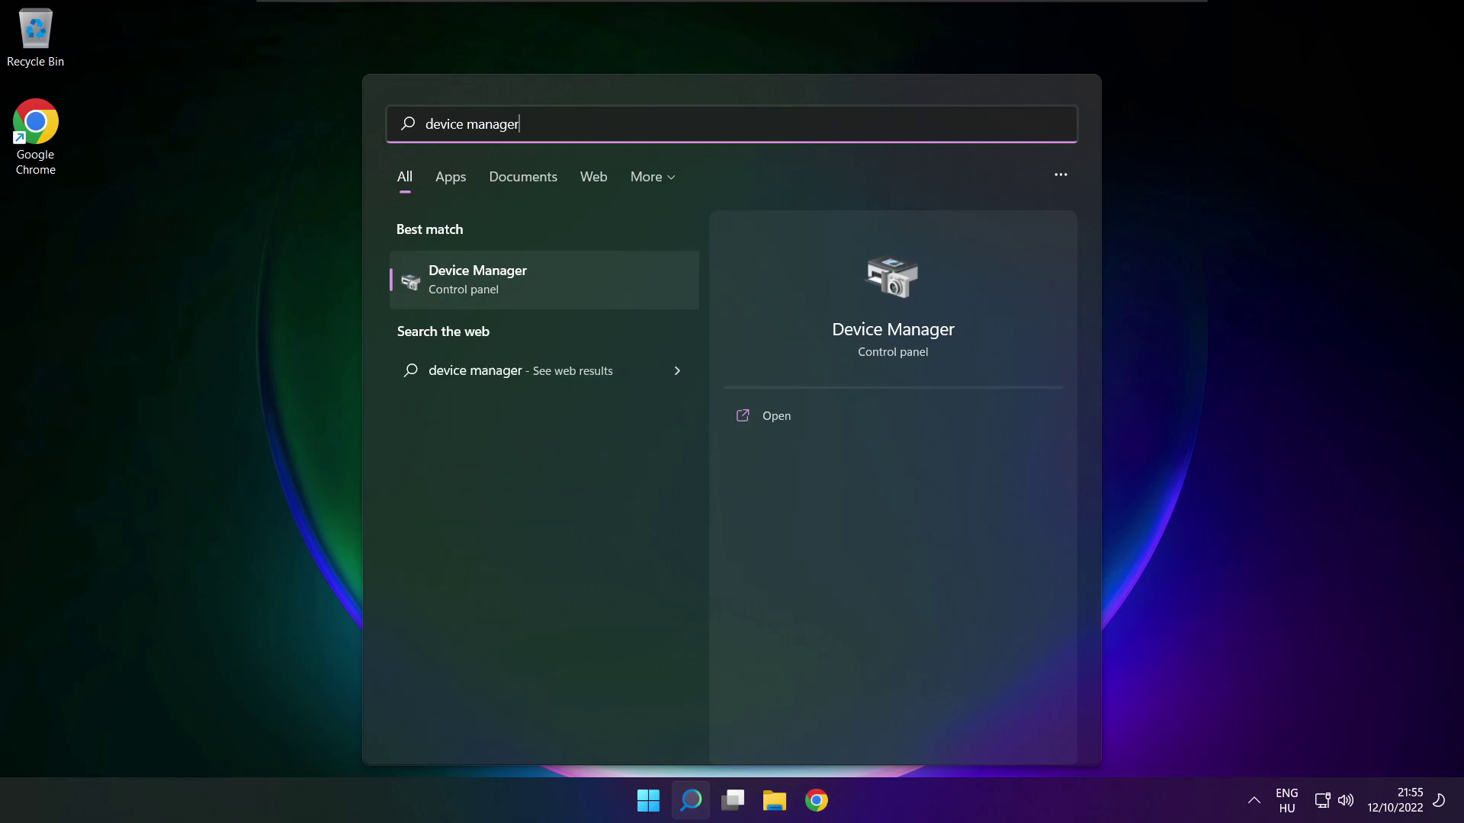
{"action": "left_click", "coordinate": [565, 283]}
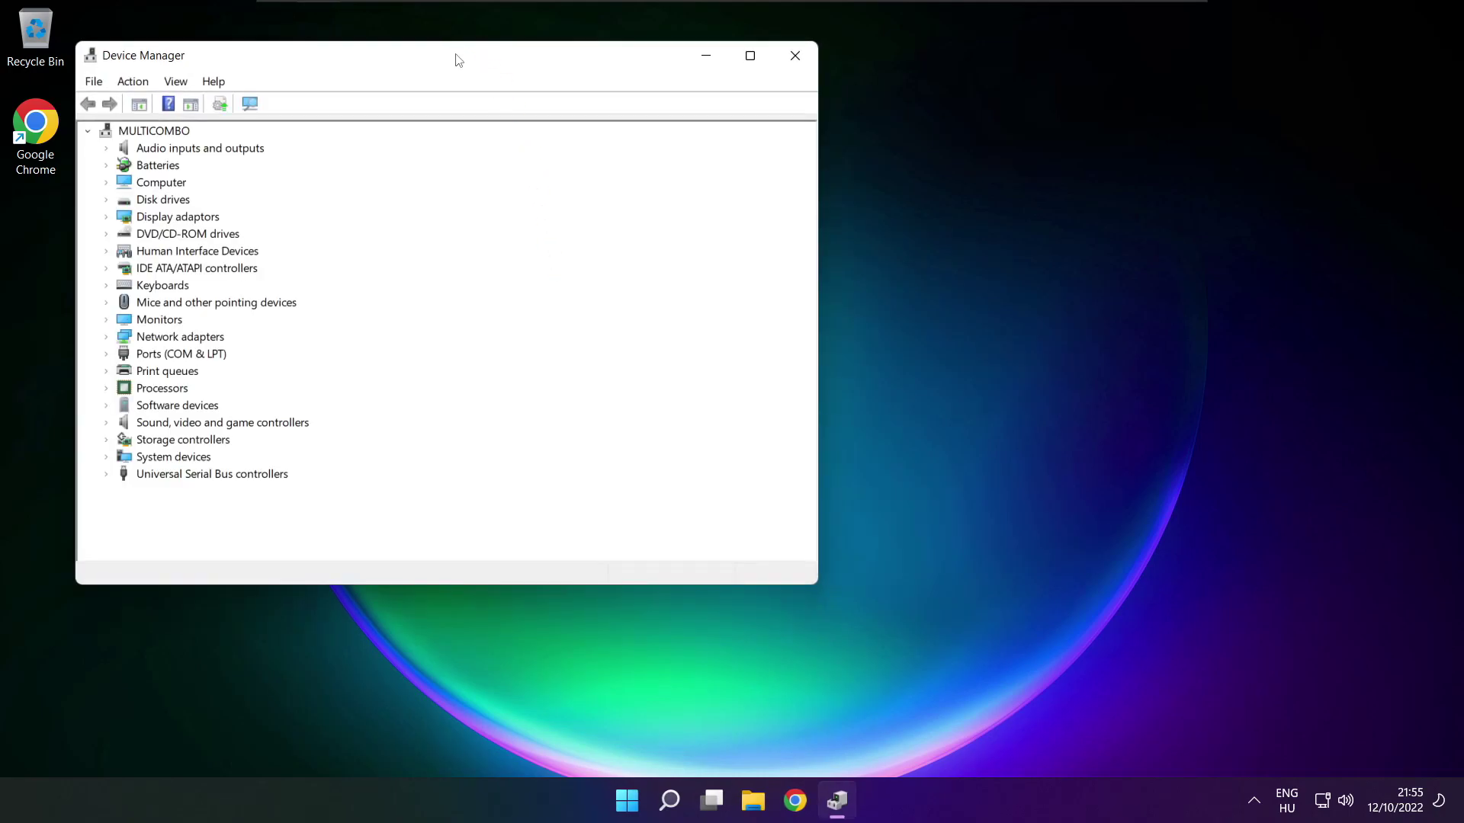
{"action": "left_click_drag", "start_coordinate": [456, 54], "coordinate": [764, 130]}
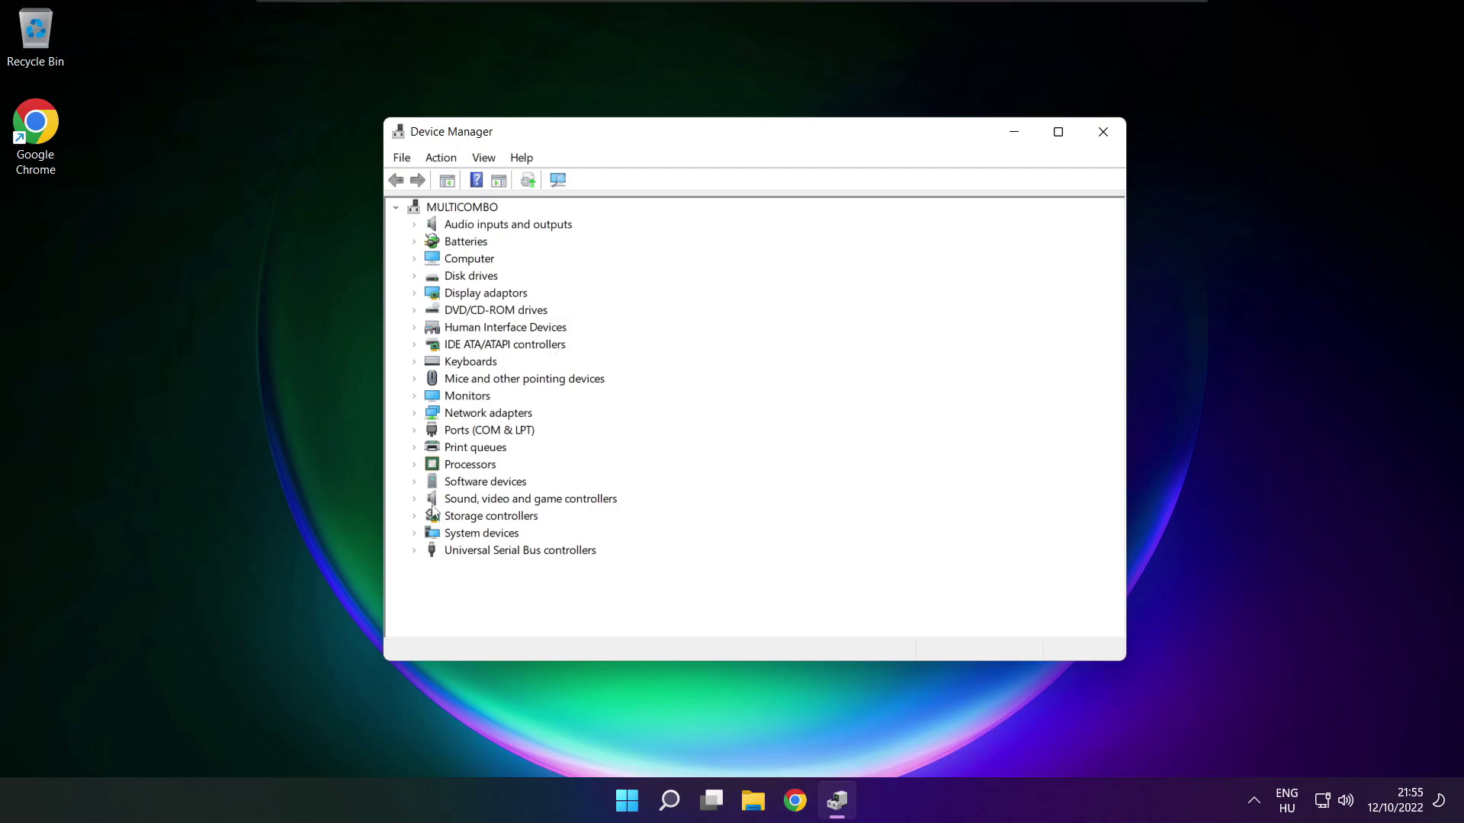
{"action": "left_click", "coordinate": [426, 500]}
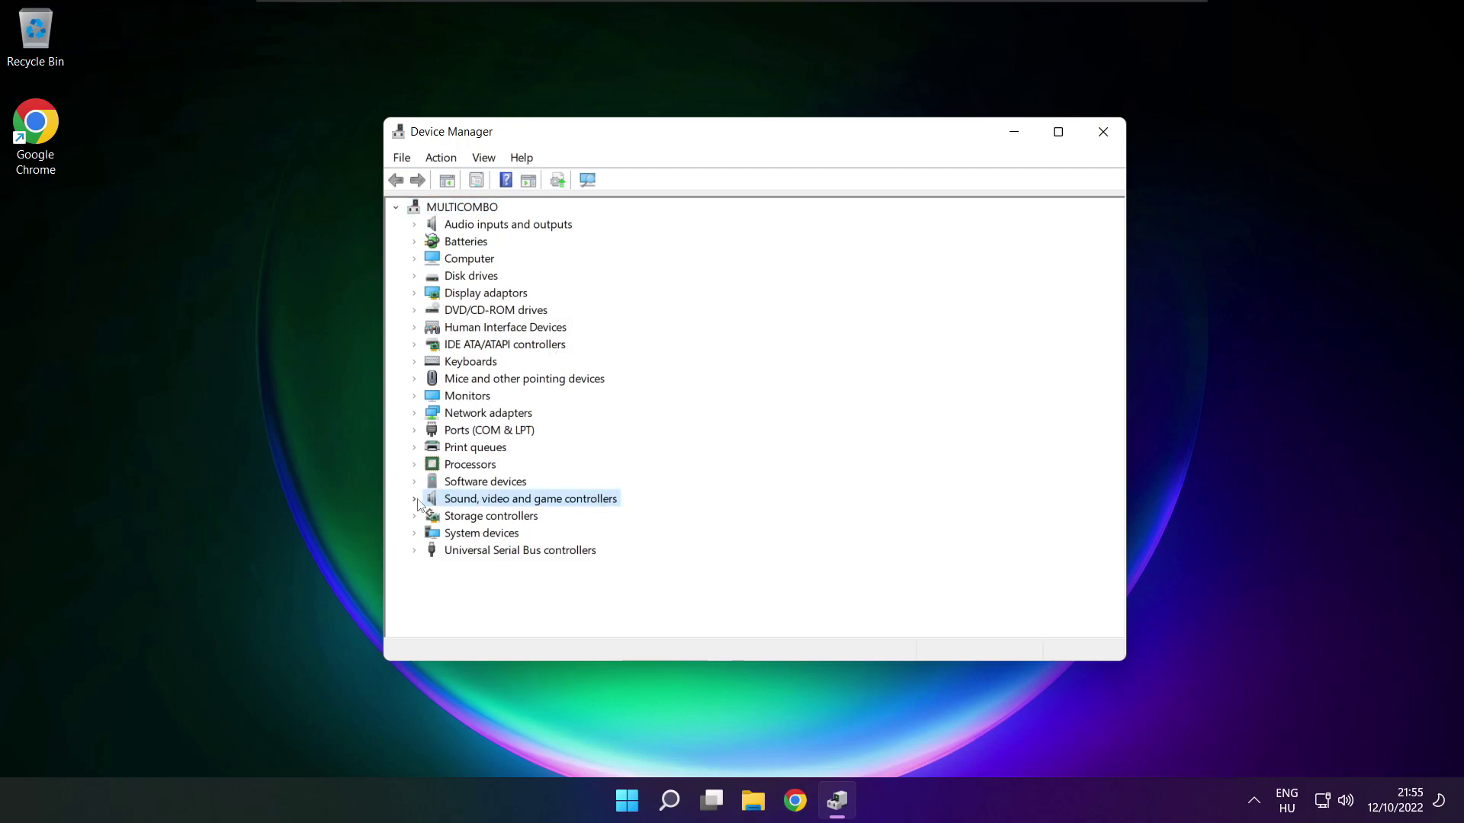
{"action": "left_click", "coordinate": [417, 502]}
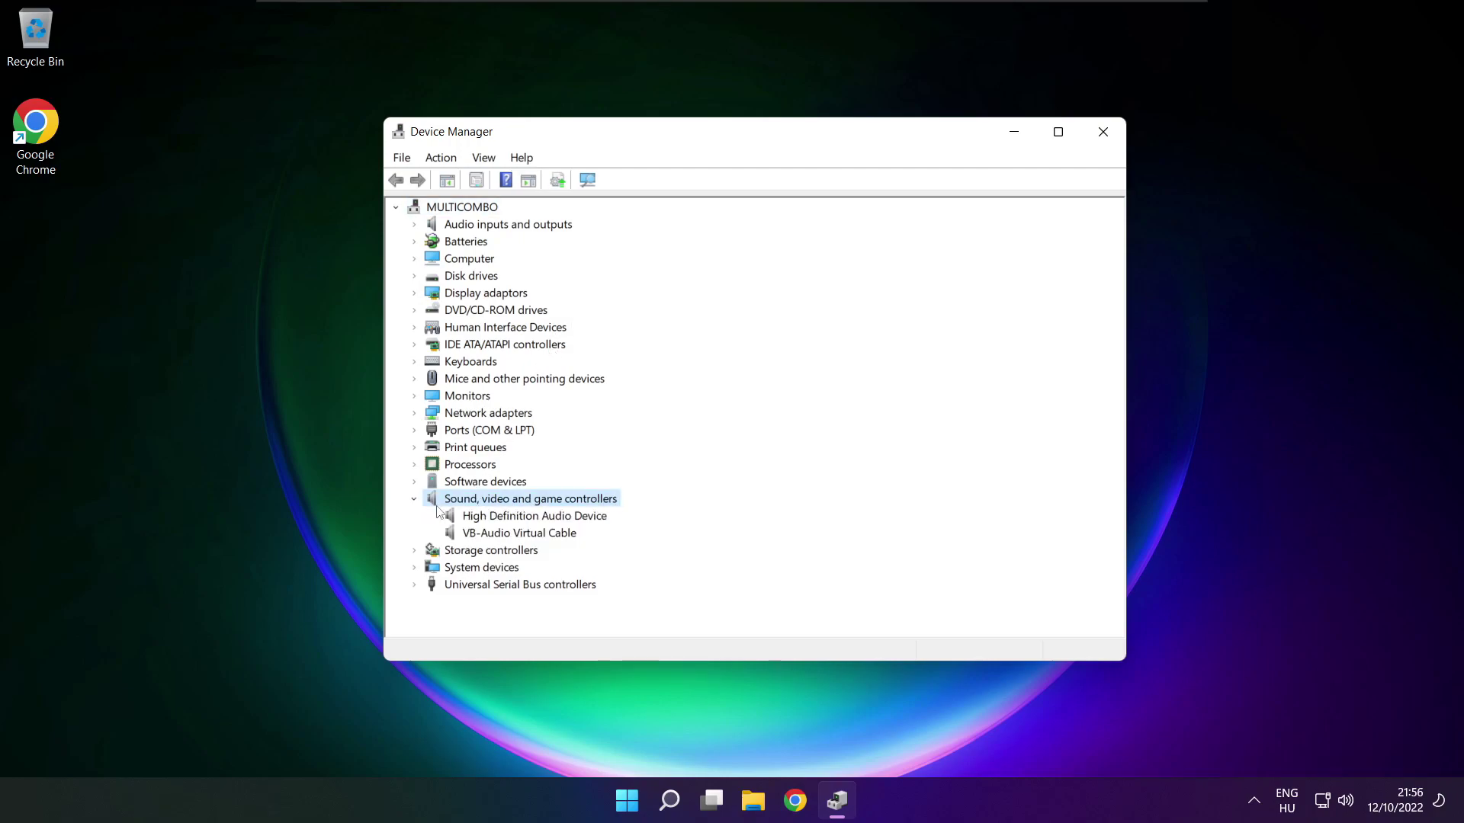
{"action": "left_click", "coordinate": [448, 518]}
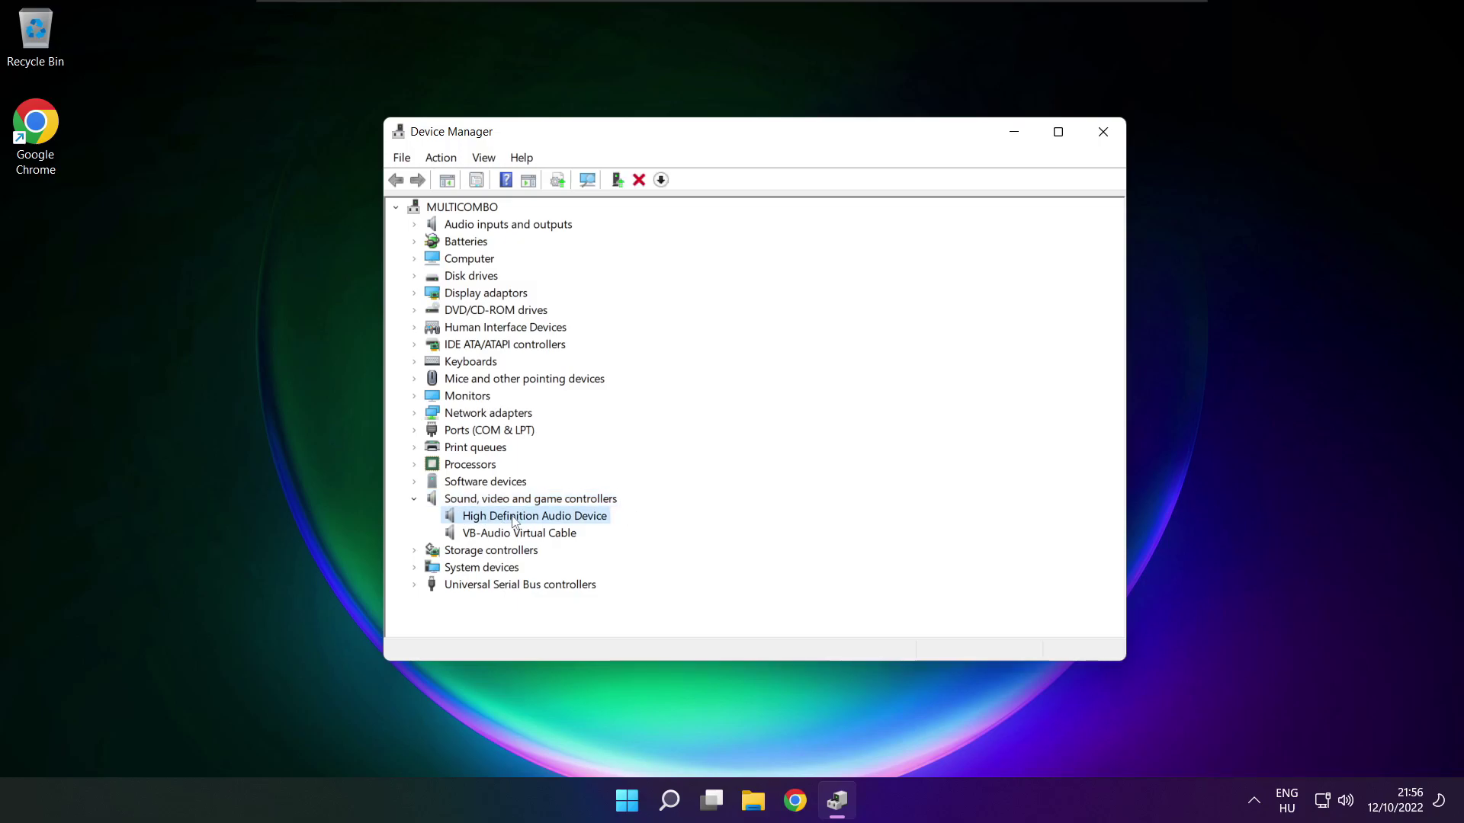
- Reinstall the High Definition Audio Device driver from the drivers on this computer, accept the warning, and close the wizard
{"action": "right_click", "coordinate": [523, 518]}
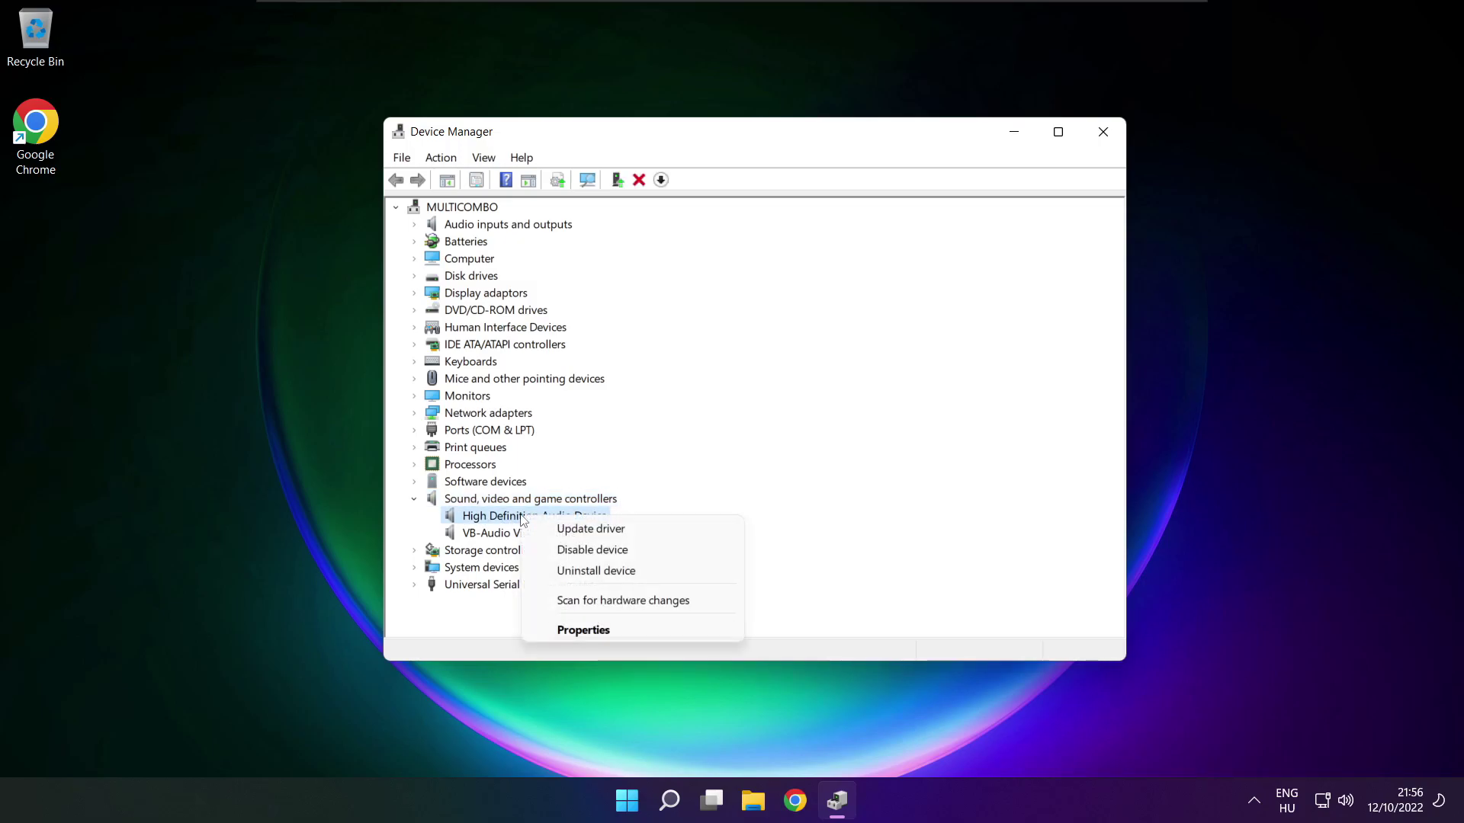
{"action": "left_click", "coordinate": [661, 532]}
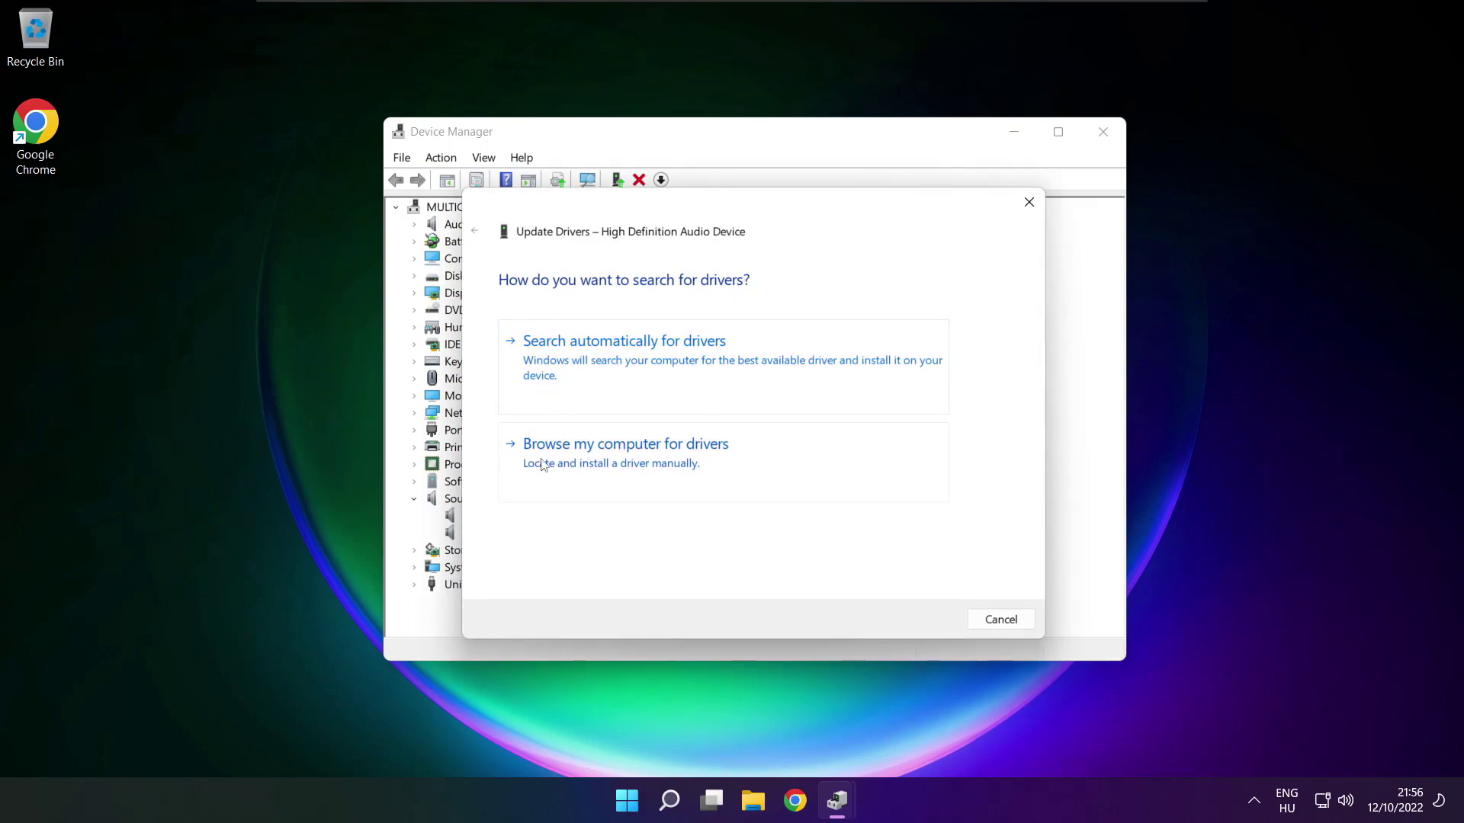
{"action": "left_click", "coordinate": [660, 463]}
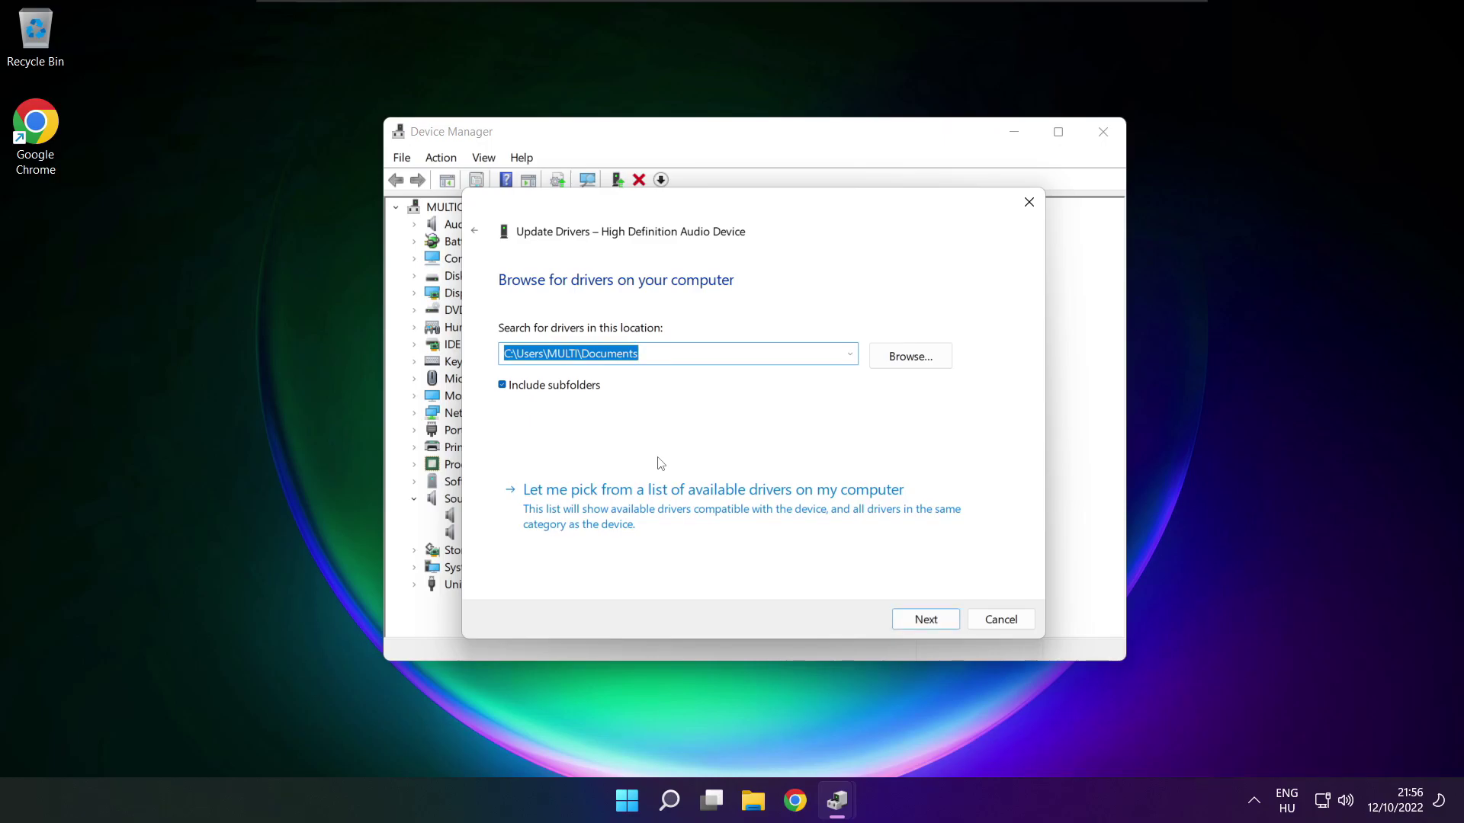
{"action": "left_click", "coordinate": [720, 519]}
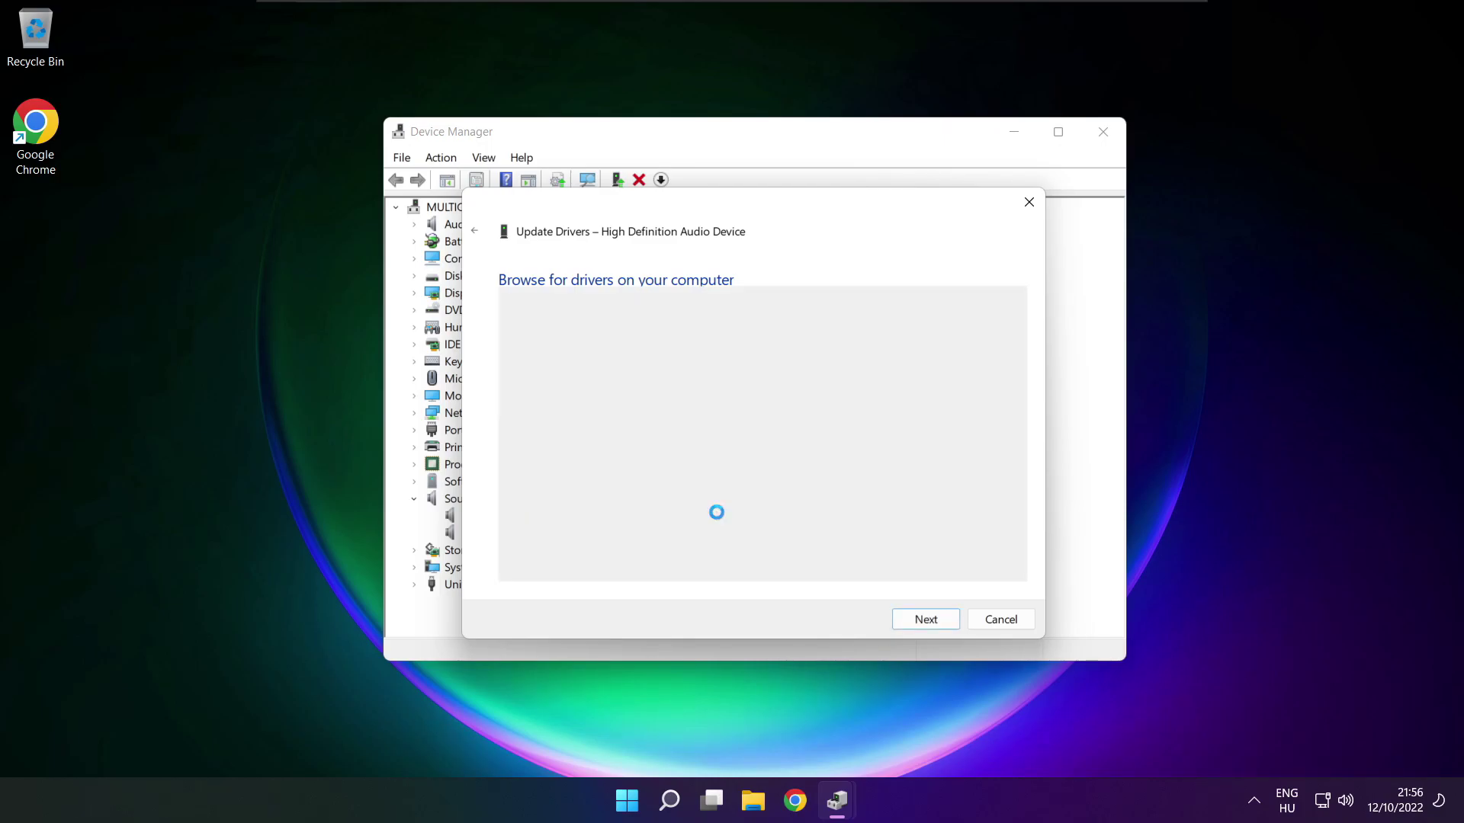
{"action": "left_click", "coordinate": [572, 449]}
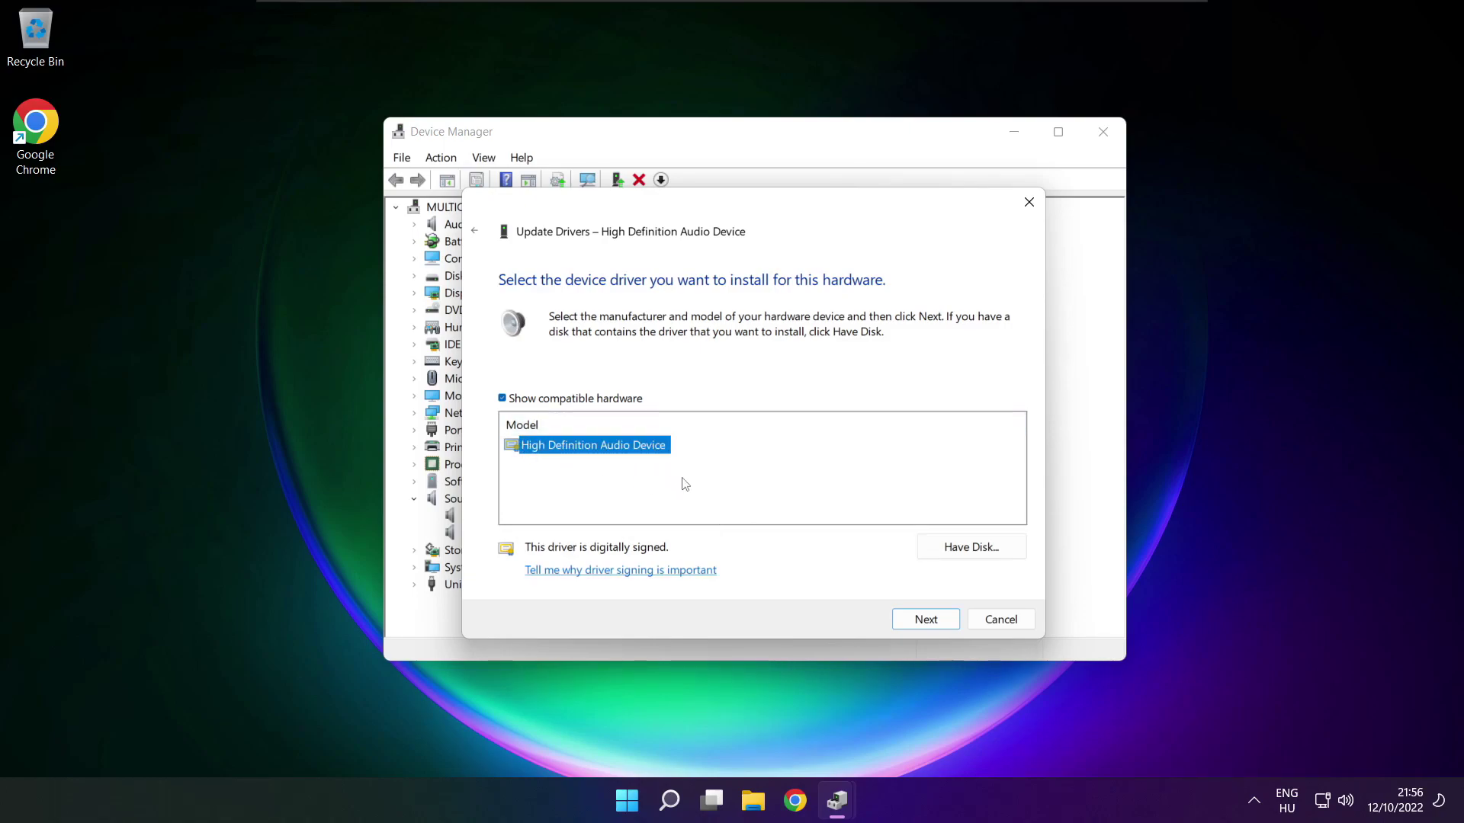
{"action": "left_click", "coordinate": [925, 620]}
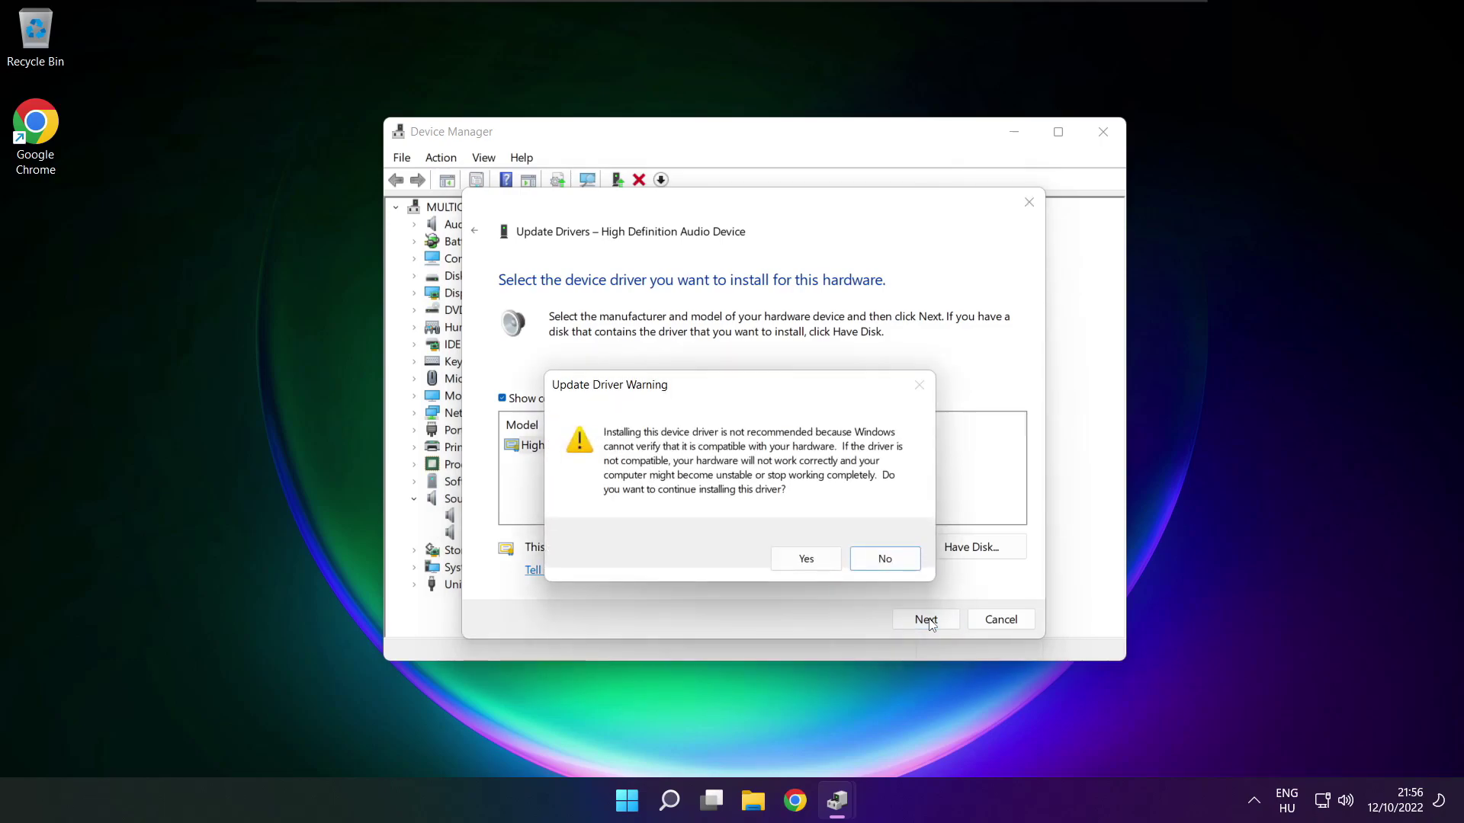
{"action": "left_click", "coordinate": [808, 560]}
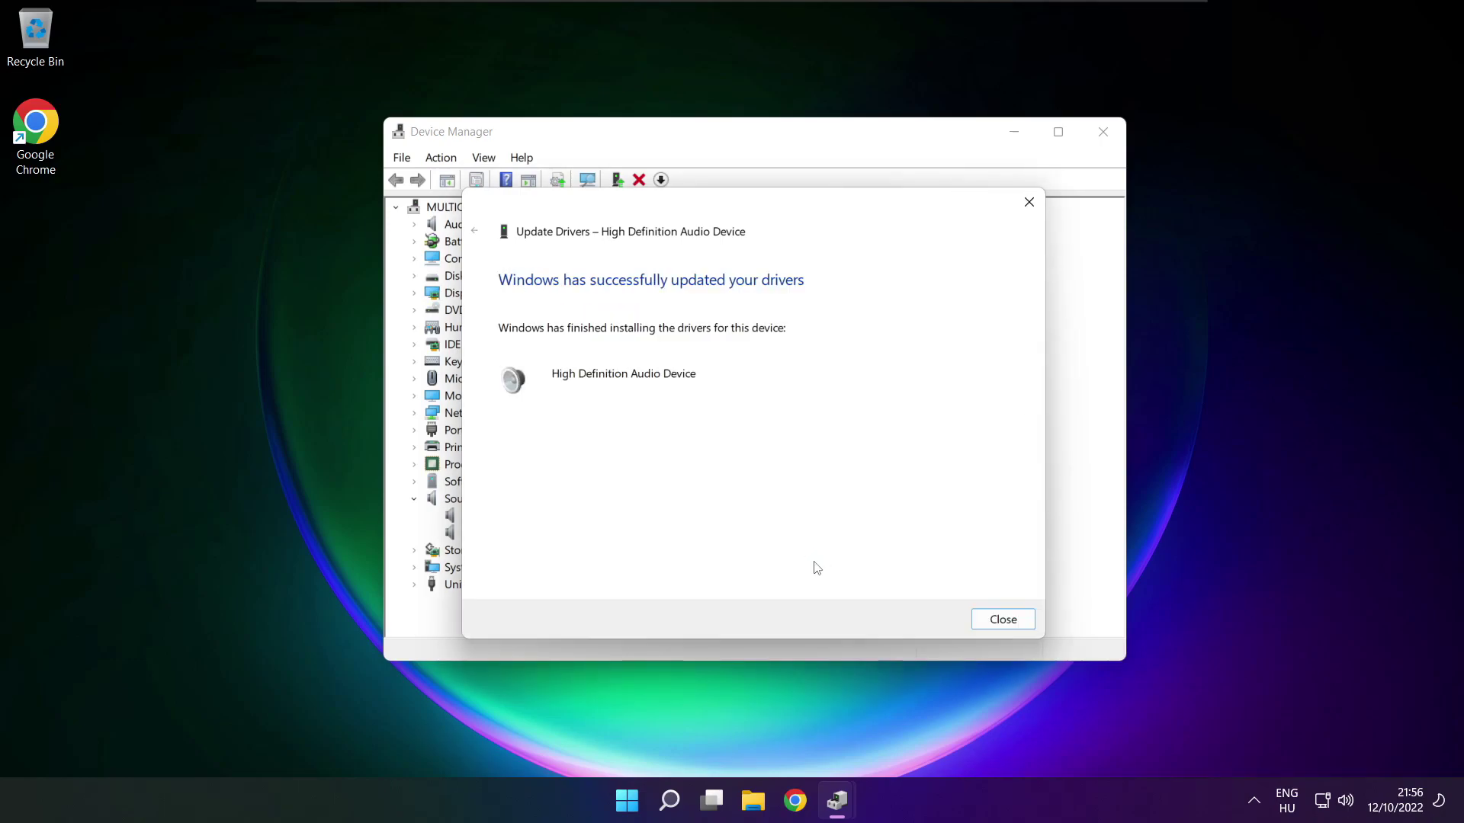
{"action": "left_click", "coordinate": [1003, 621]}
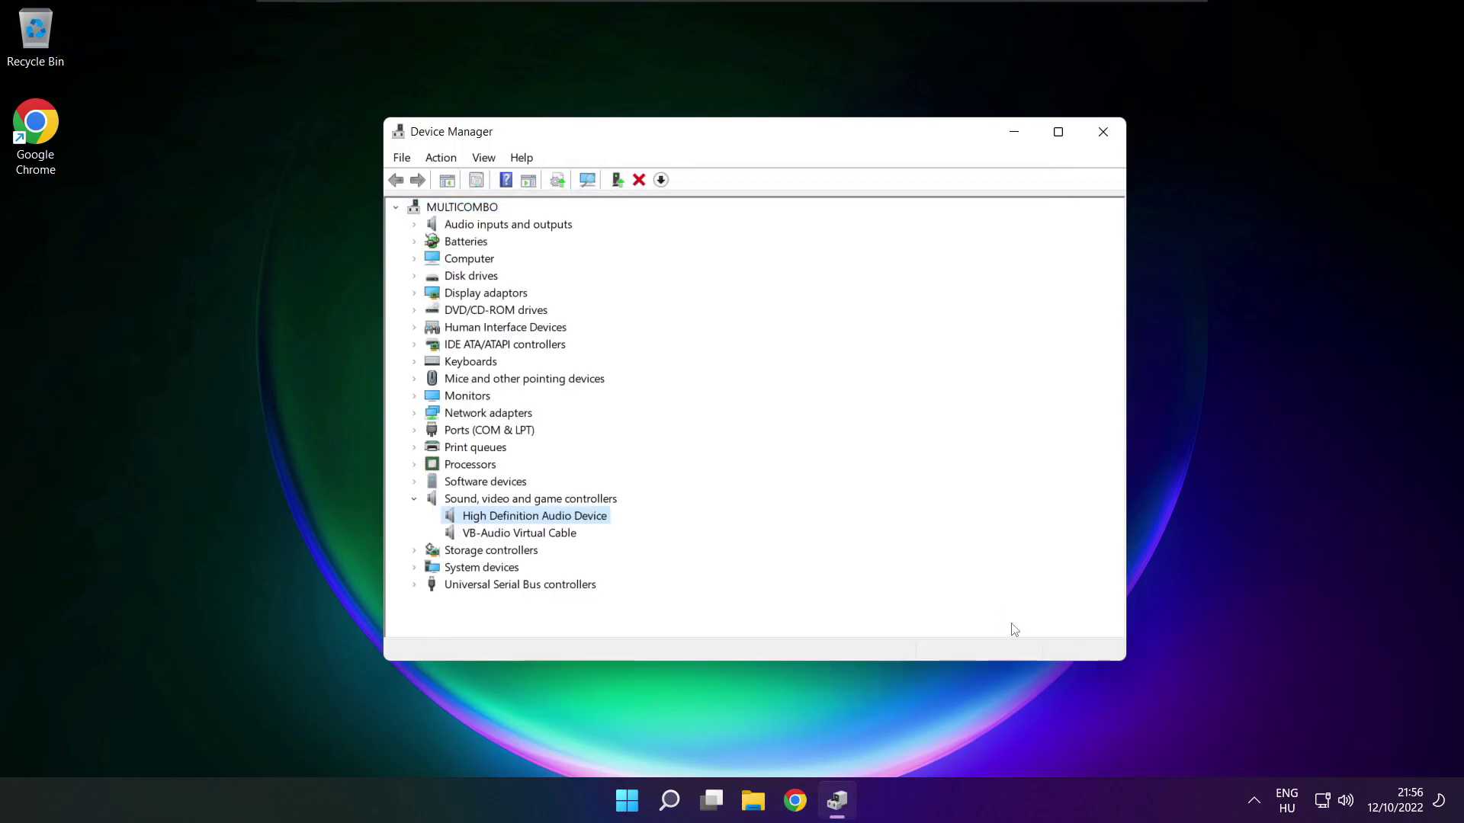
- Close the Device Manager window and dismiss the Start menu's power options
{"action": "left_click", "coordinate": [1106, 137]}
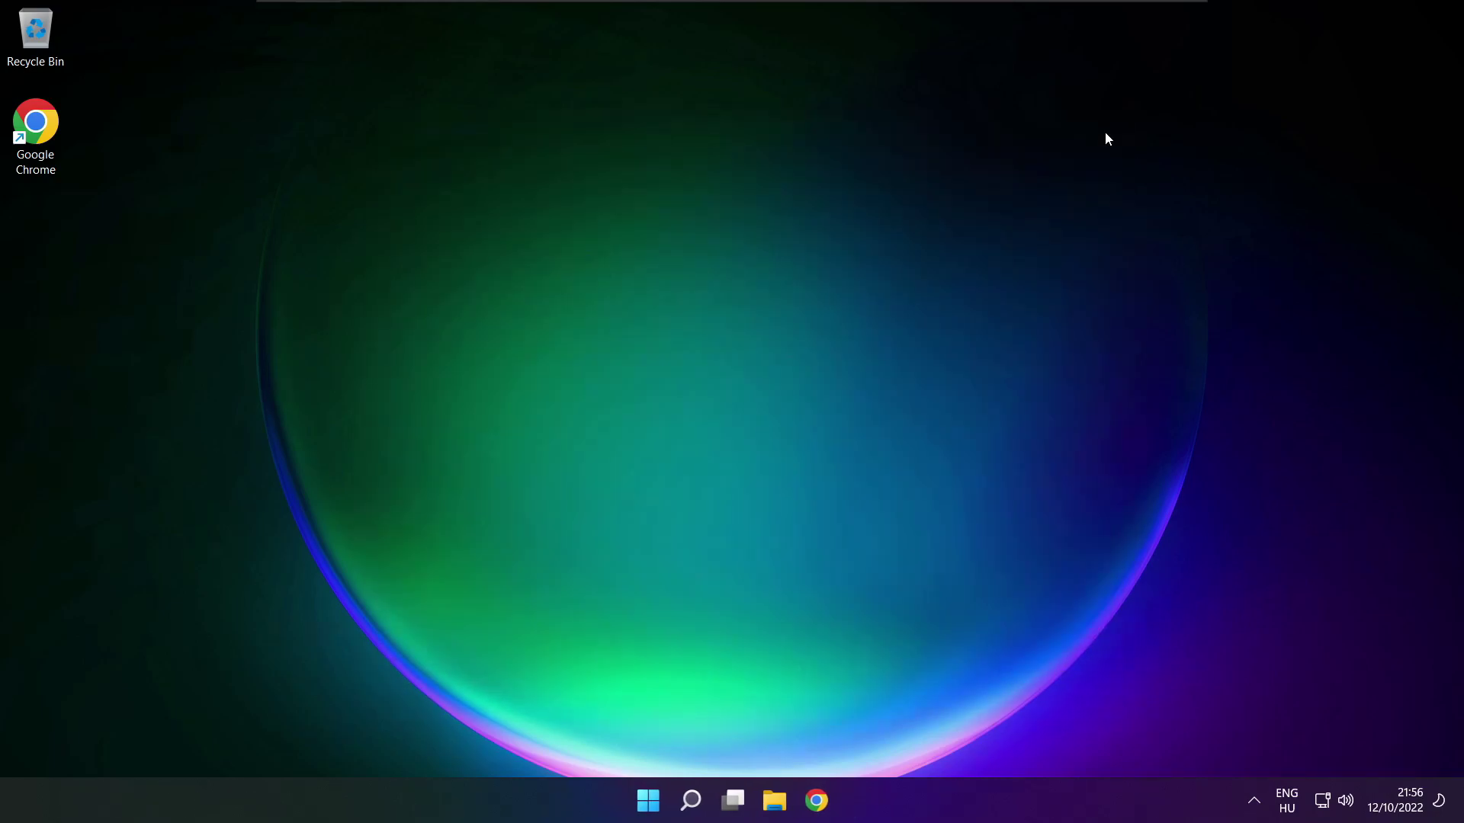
{"action": "left_click", "coordinate": [648, 800]}
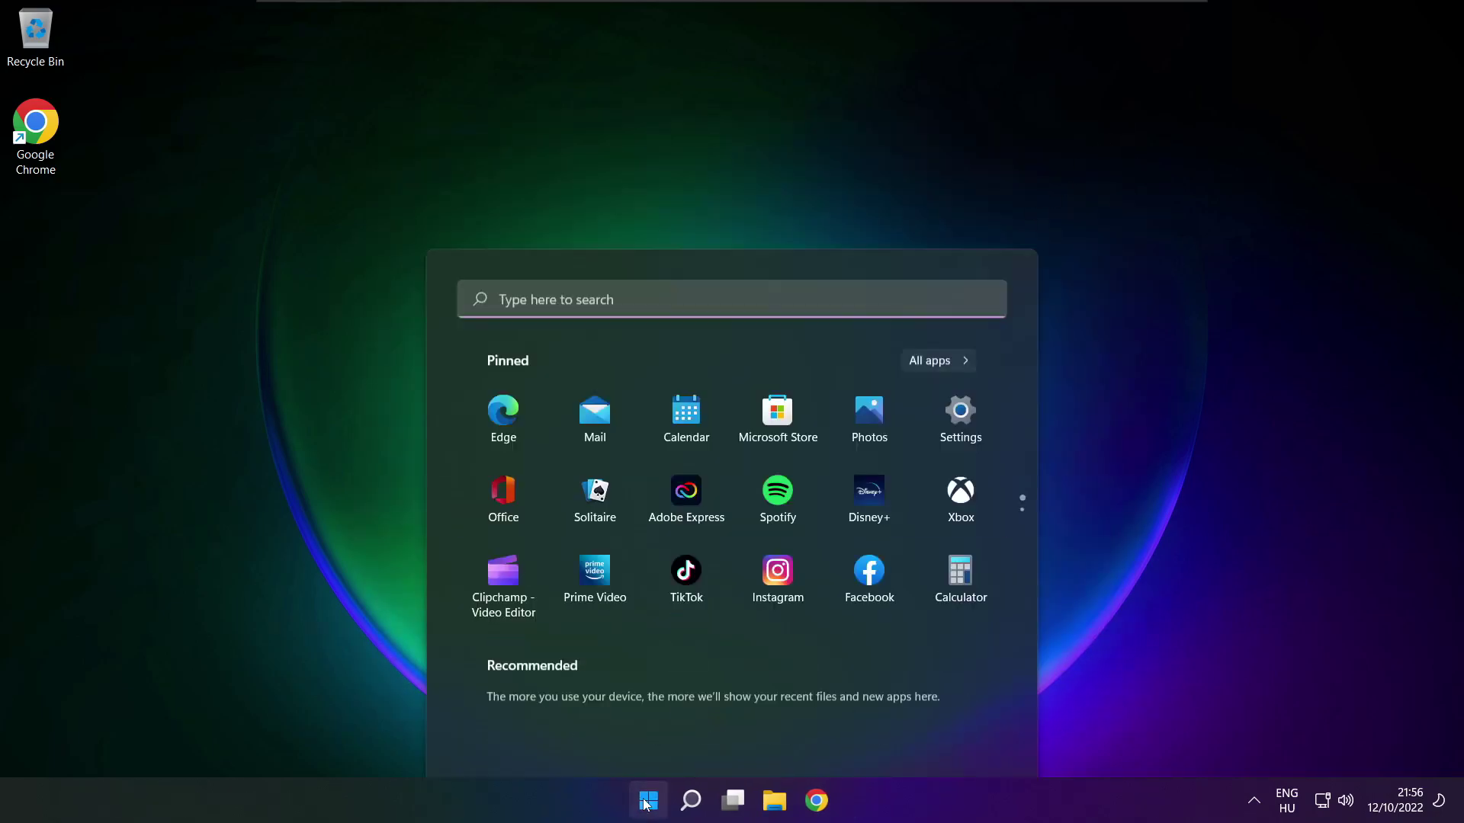
{"action": "left_click", "coordinate": [968, 734]}
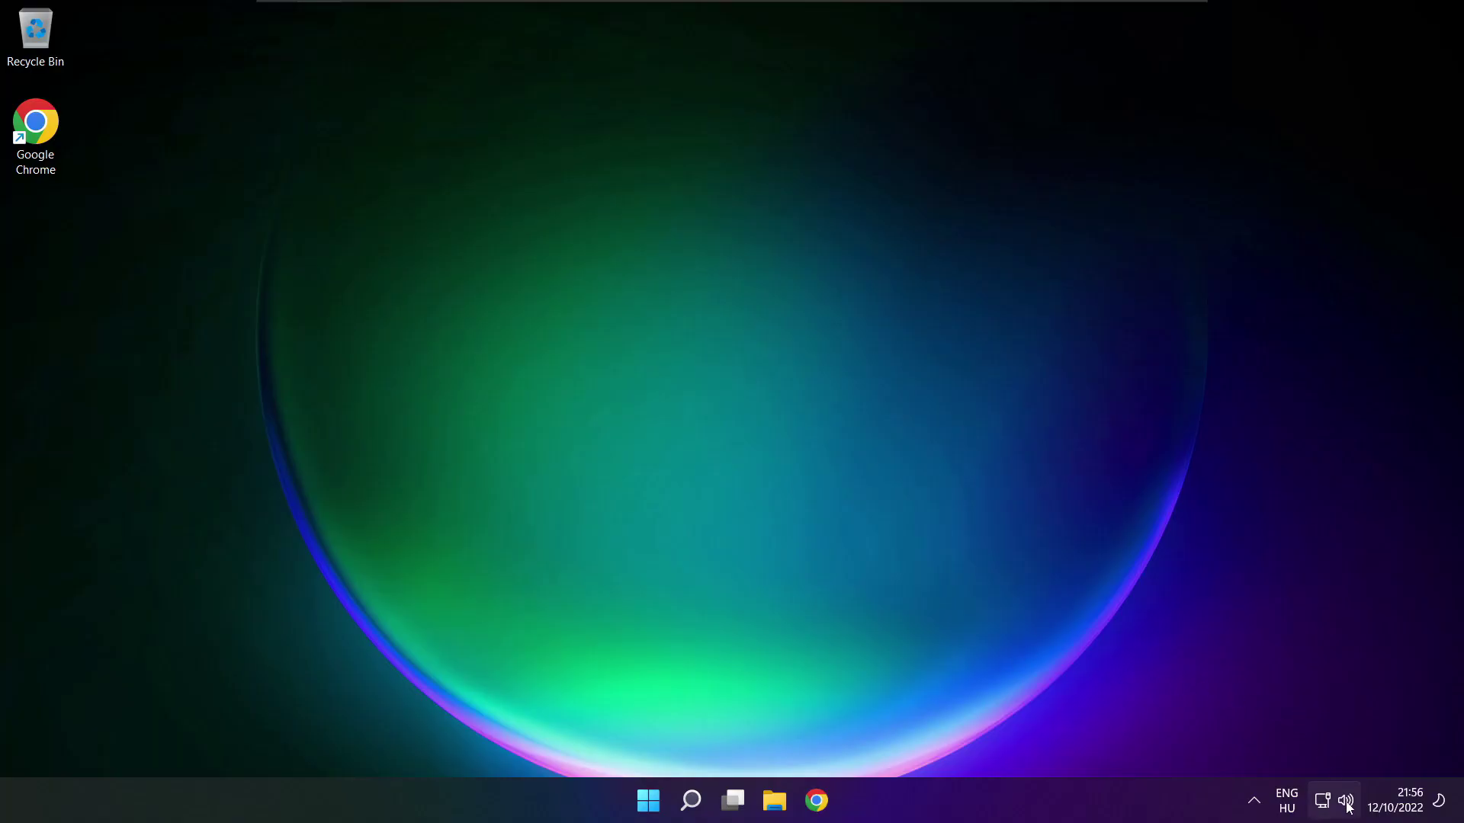
- Open Sound settings from the volume icon and run the Output devices troubleshooter under Advanced
{"action": "right_click", "coordinate": [1347, 807]}
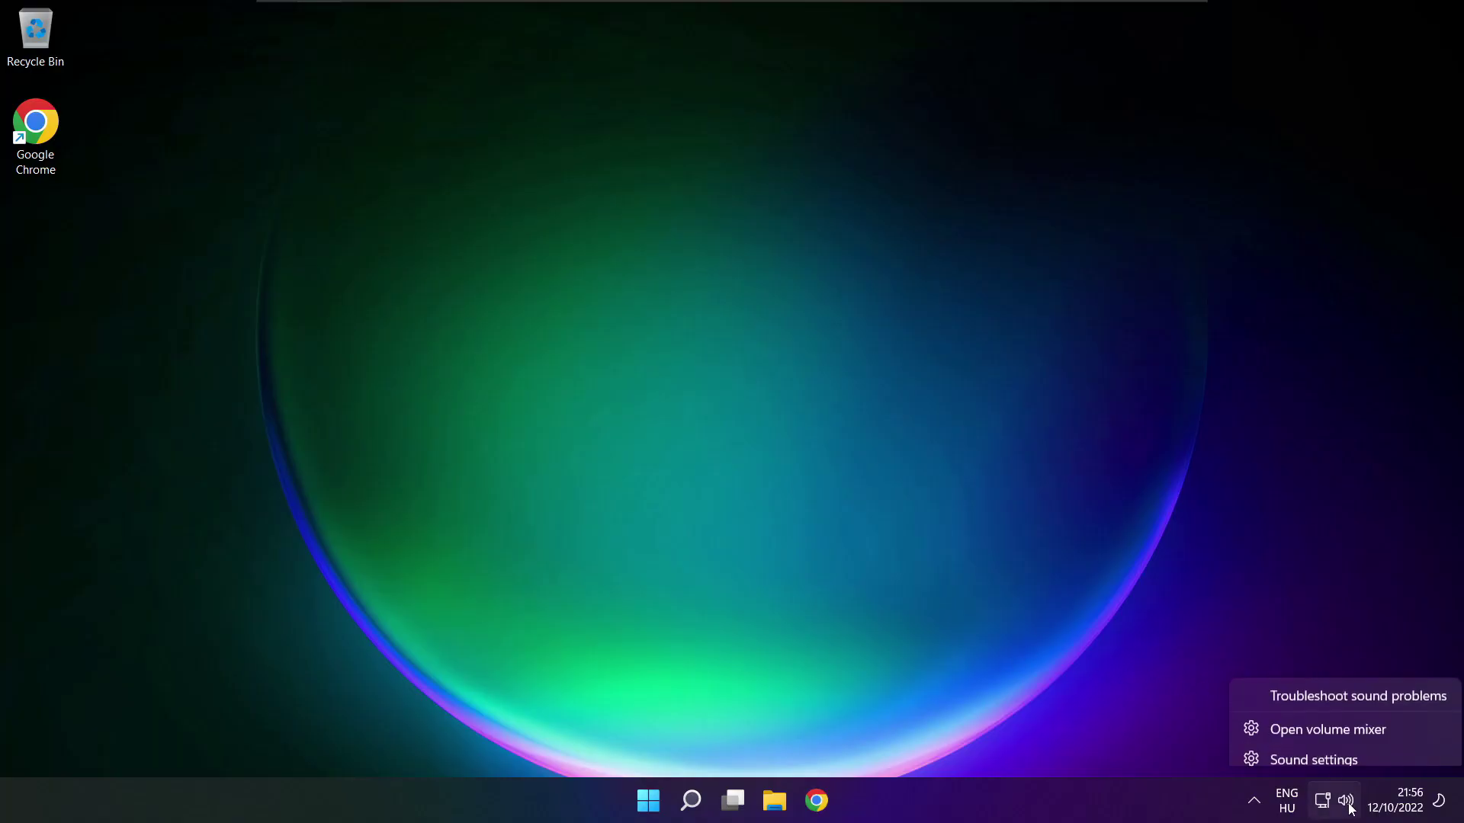
{"action": "left_click", "coordinate": [1367, 750]}
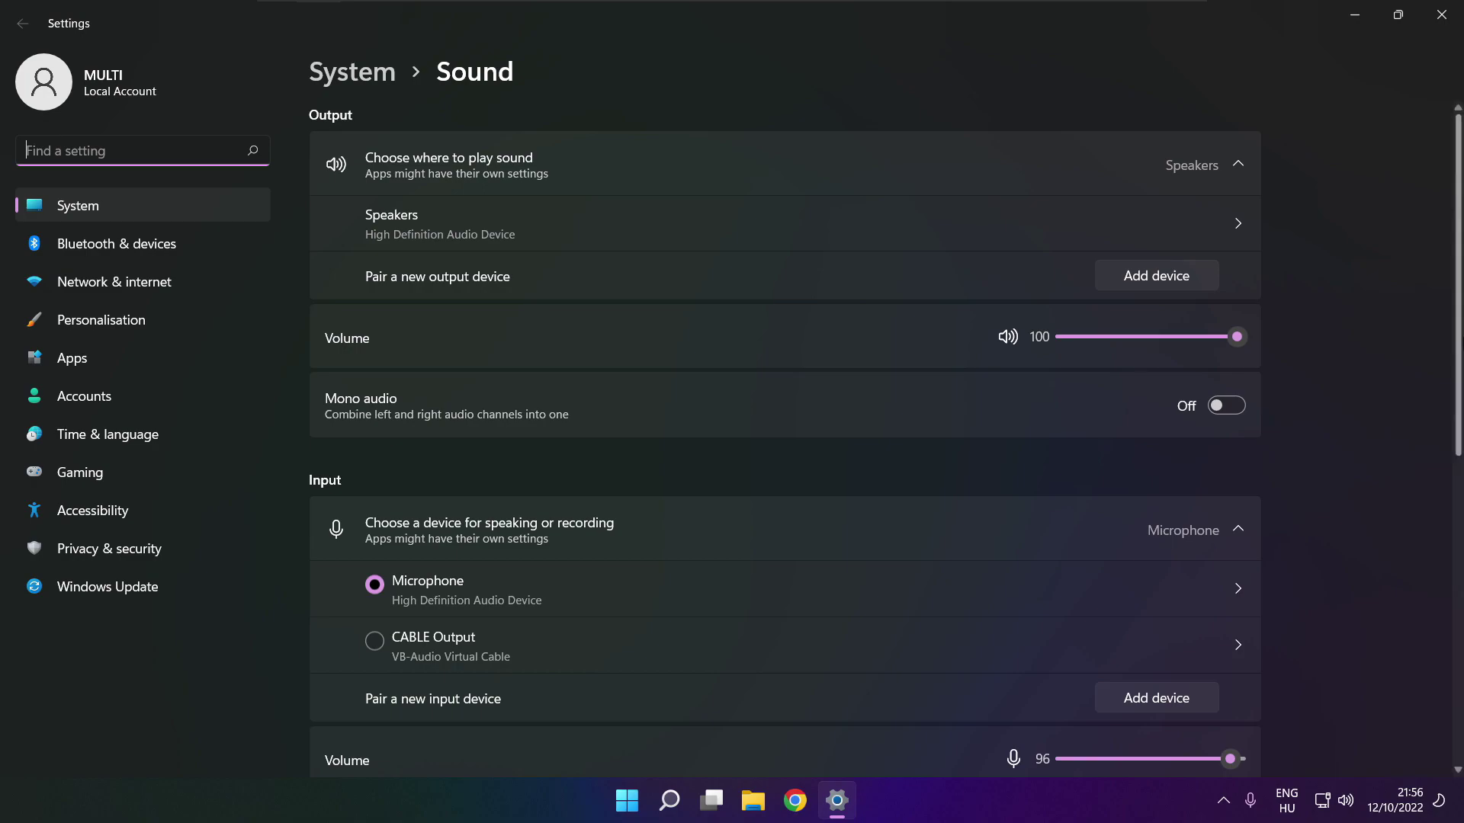
{"action": "scroll", "coordinate": [785, 440], "scroll_direction": "down", "scroll_amount": 5}
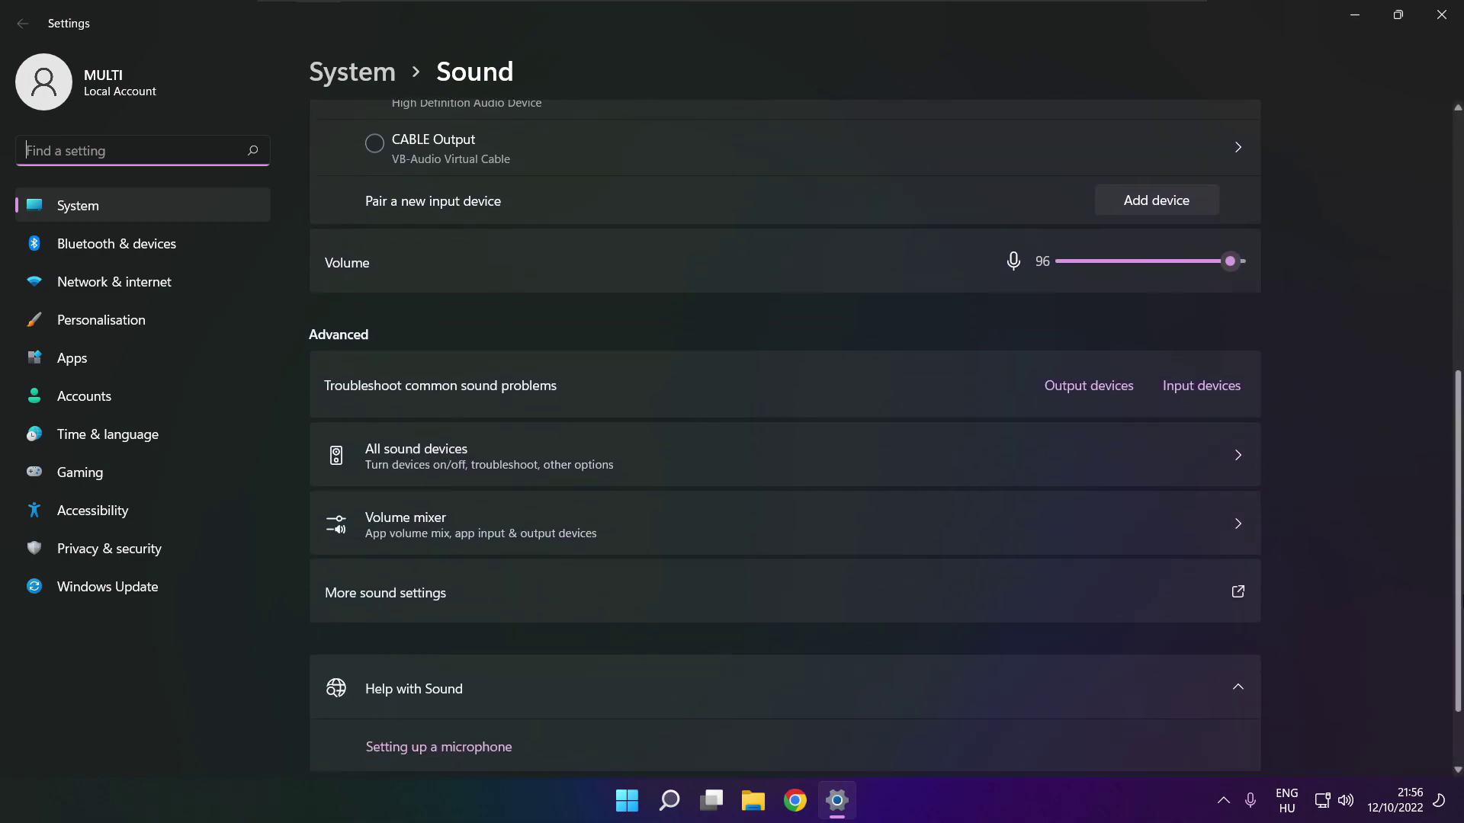
{"action": "scroll", "coordinate": [784, 440], "scroll_direction": "down", "scroll_amount": 2}
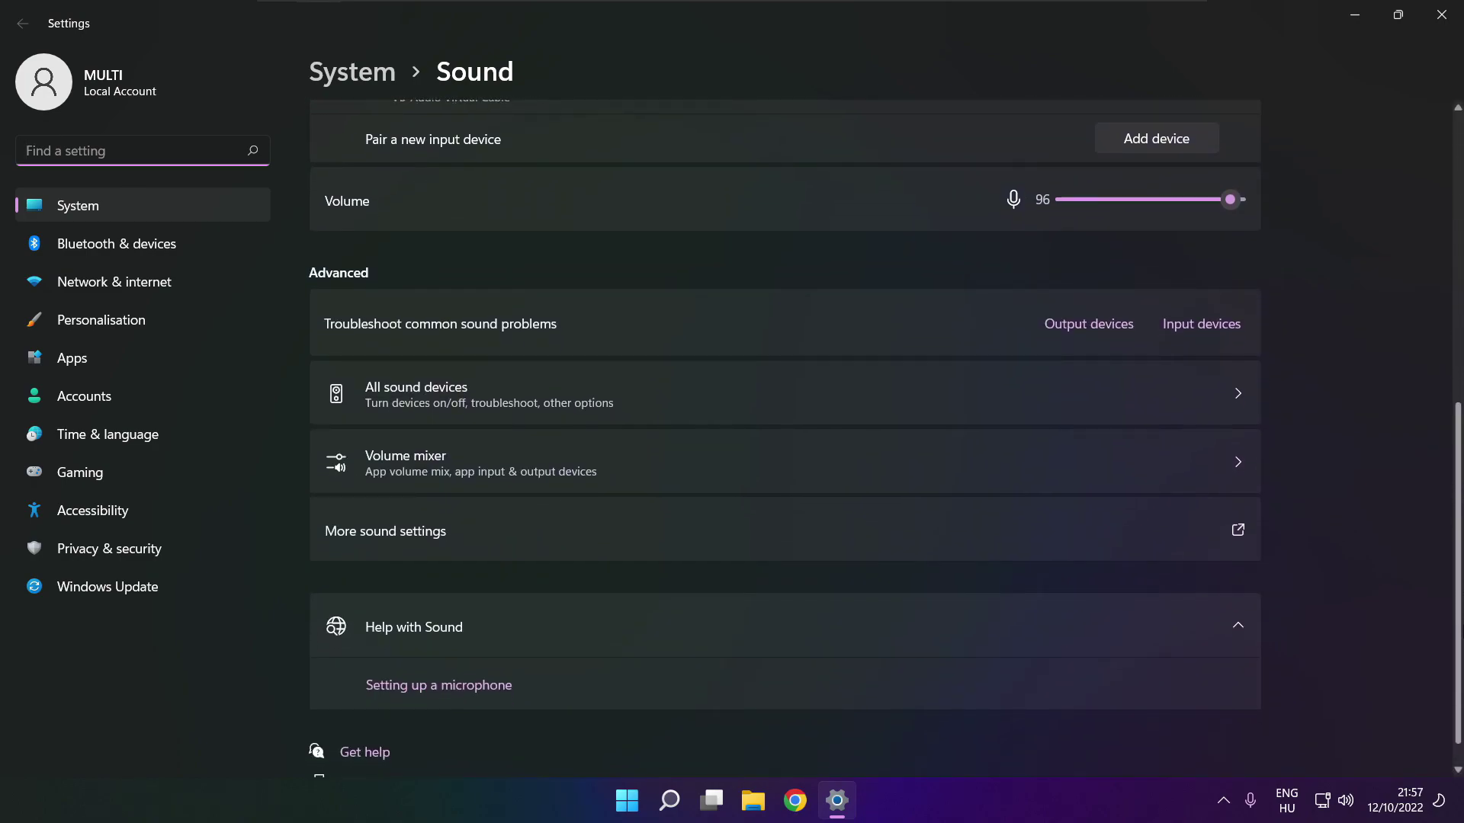
{"action": "scroll", "coordinate": [784, 440], "scroll_direction": "down", "scroll_amount": 1}
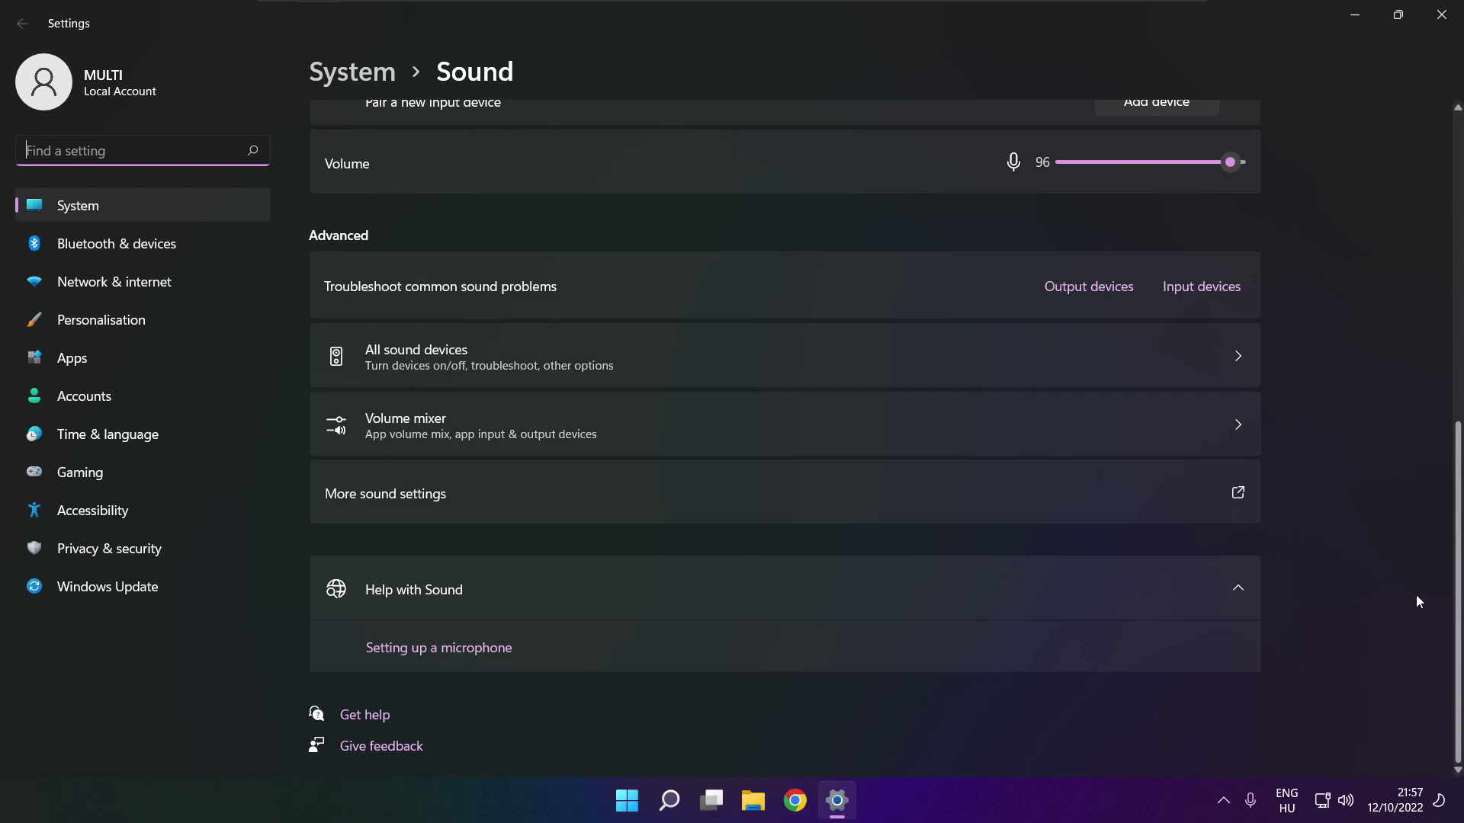
{"action": "left_click", "coordinate": [1096, 295]}
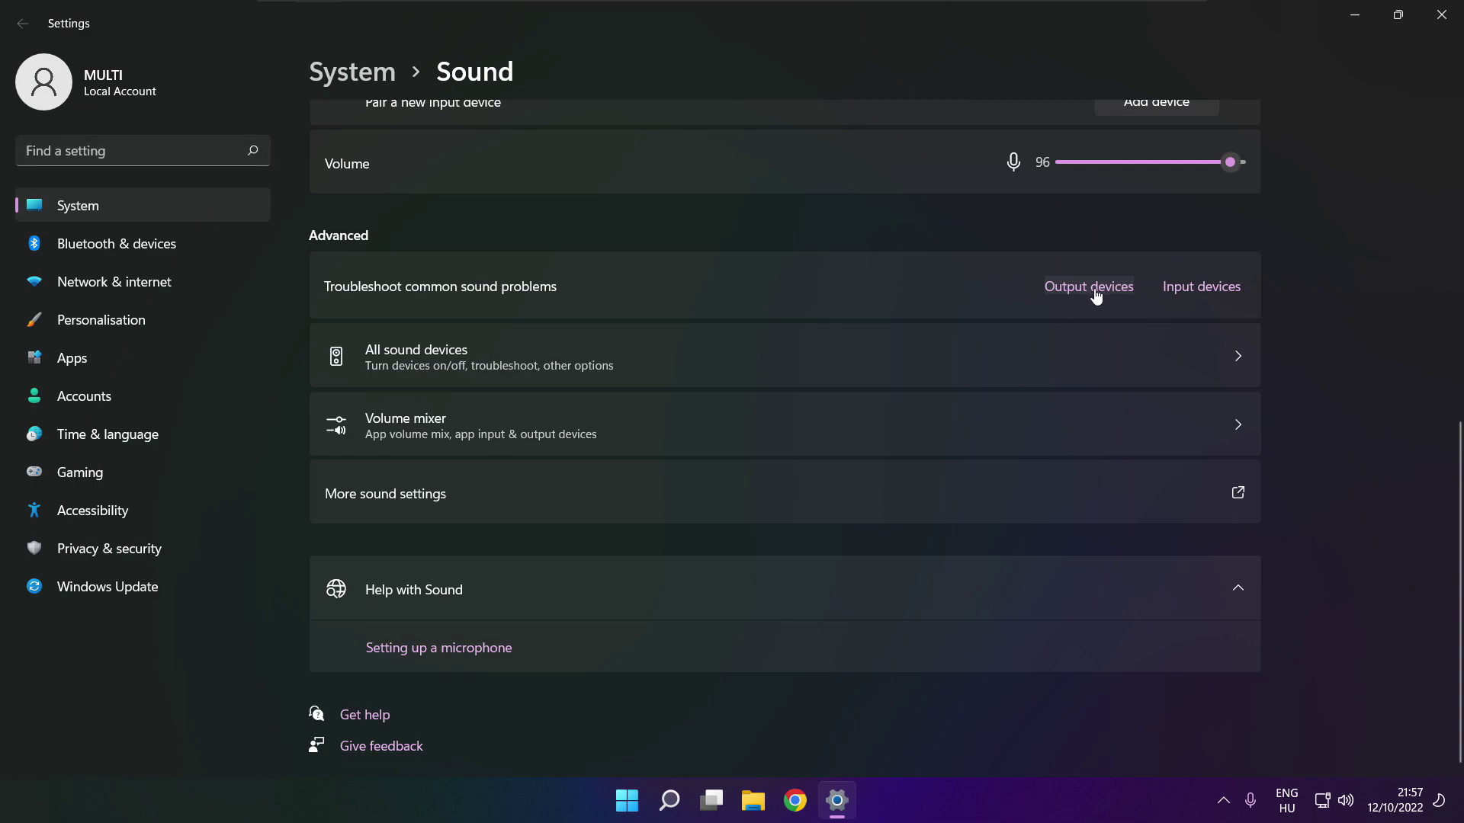